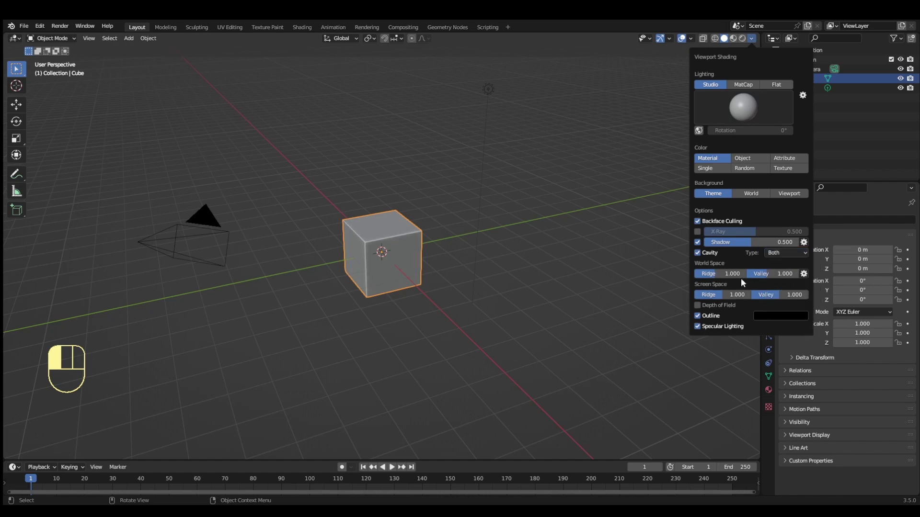
- Increase the screen-space cavity ridge and valley values in the viewport shading settings
left_click_drag(711, 292, 808, 294)
left_click(720, 306)
left_click(753, 38)
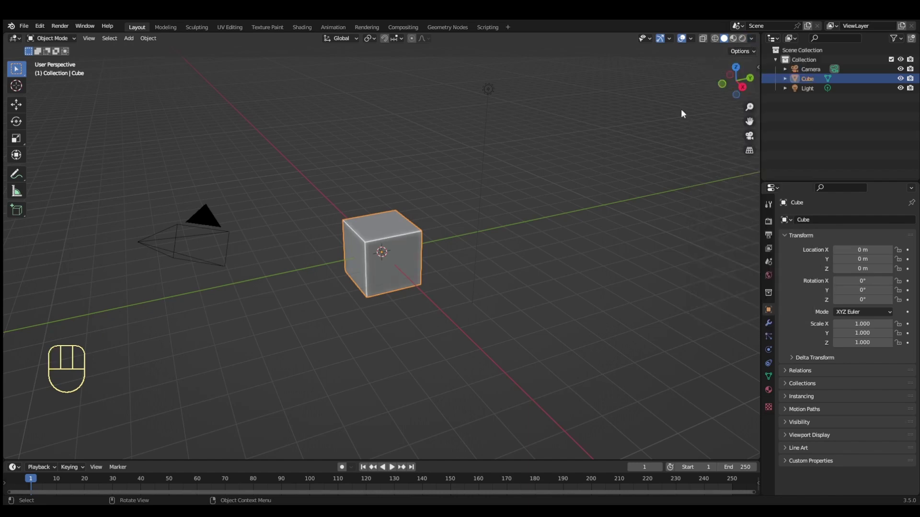
- Split the 3D viewport vertically to create a narrow second viewport, and hide the toolbar in it
right_click(759, 33)
left_click(744, 42)
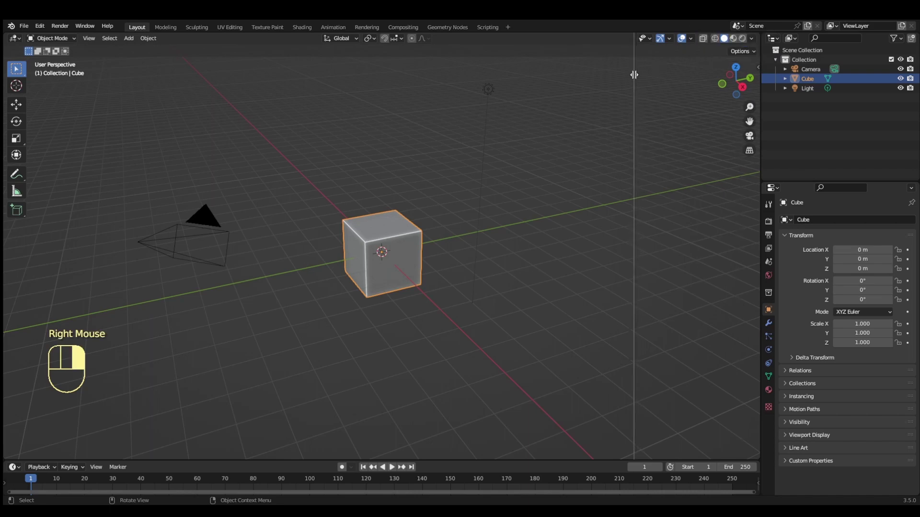
left_click(612, 78)
key("t")
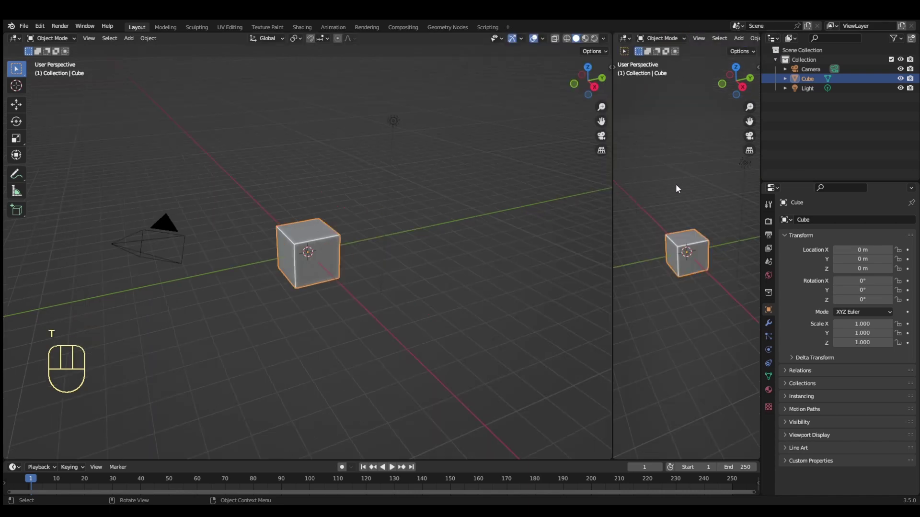
- Split the narrow viewport horizontally in half, setting the upper one to front view and the lower one to top view
right_click(761, 248)
left_click(714, 259)
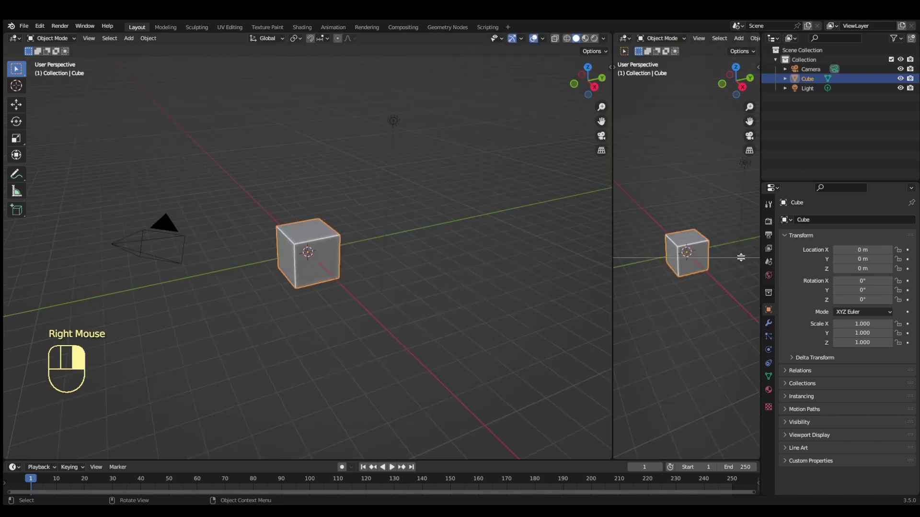
left_click(732, 258)
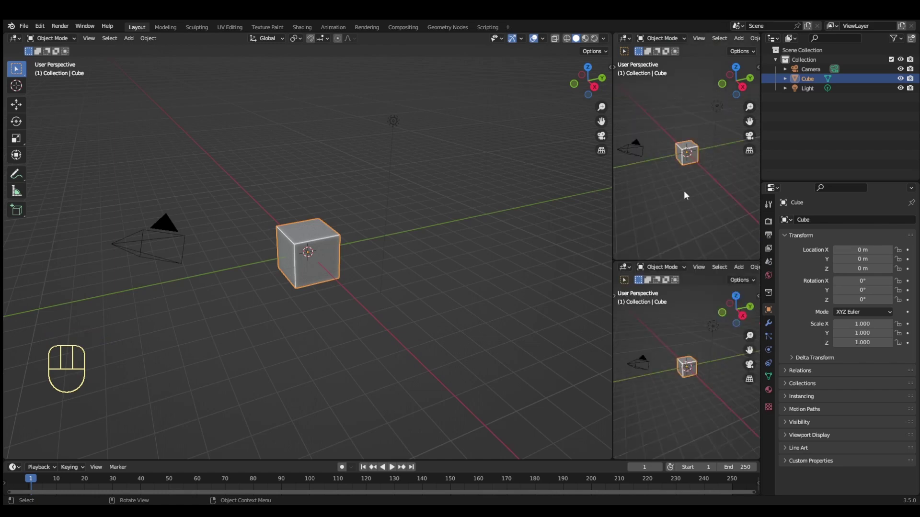
key("KP_1")
key("KP_7")
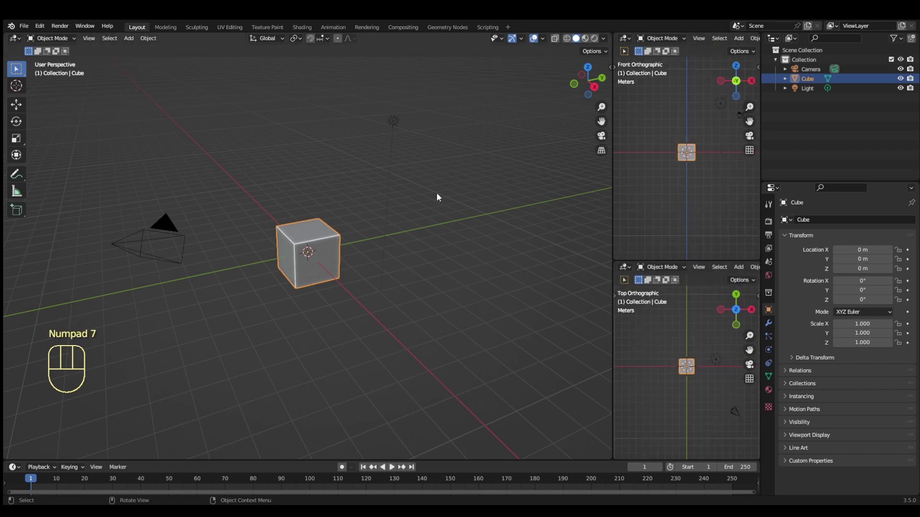
- Delete all default objects from the scene, including the camera, cube and light
key("a")
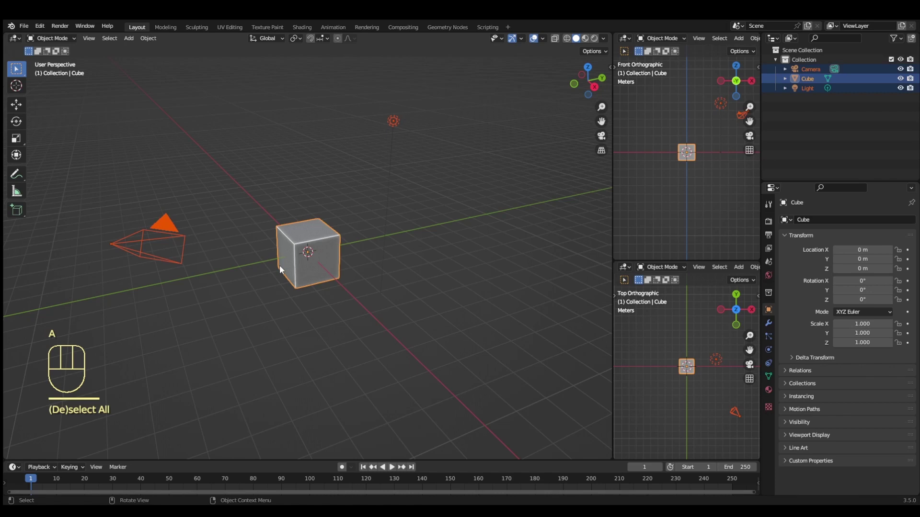
key("x")
left_click(280, 265)
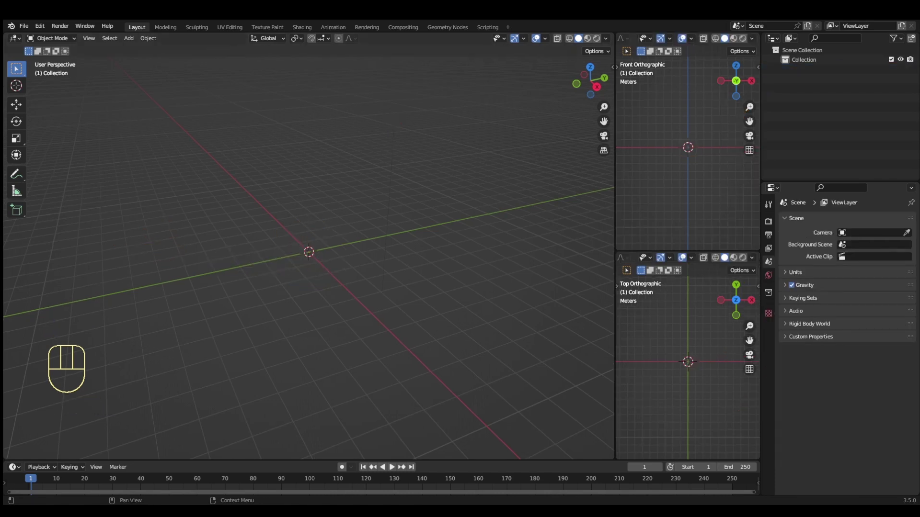
- Add a cylinder mesh with 8 vertices at the world origin
key("shift+a")
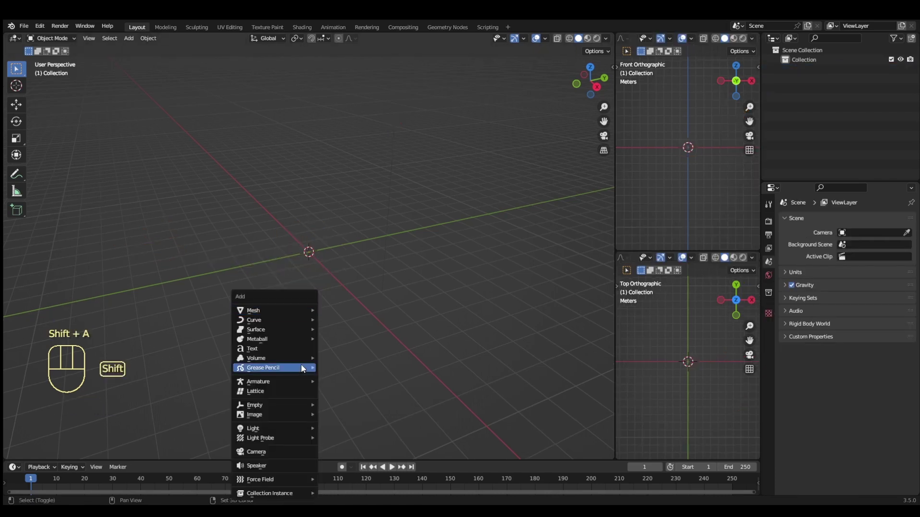
mouse_move(297, 310)
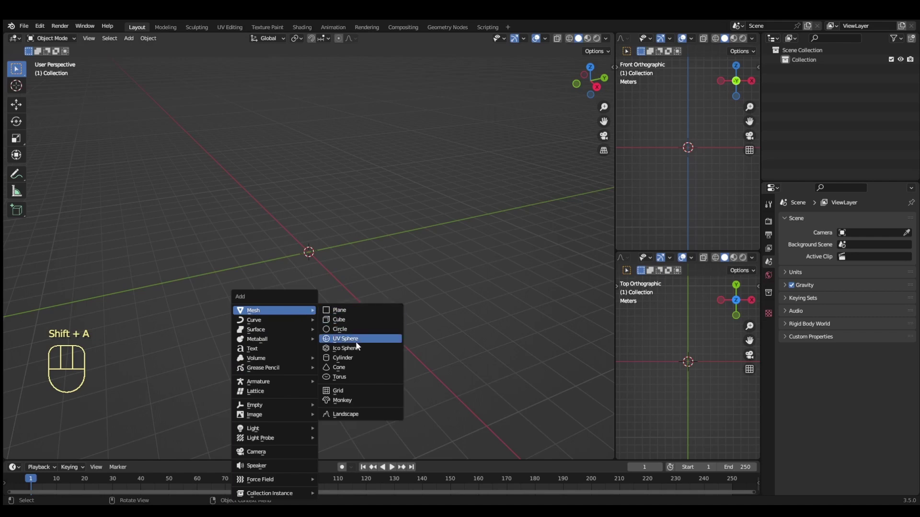
left_click(356, 358)
left_click(47, 452)
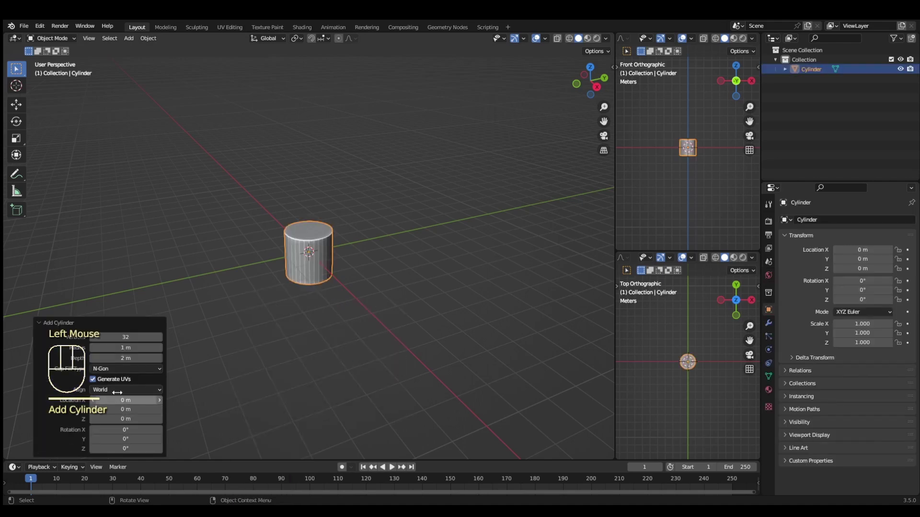
double_click(135, 338)
type("8")
key("Return")
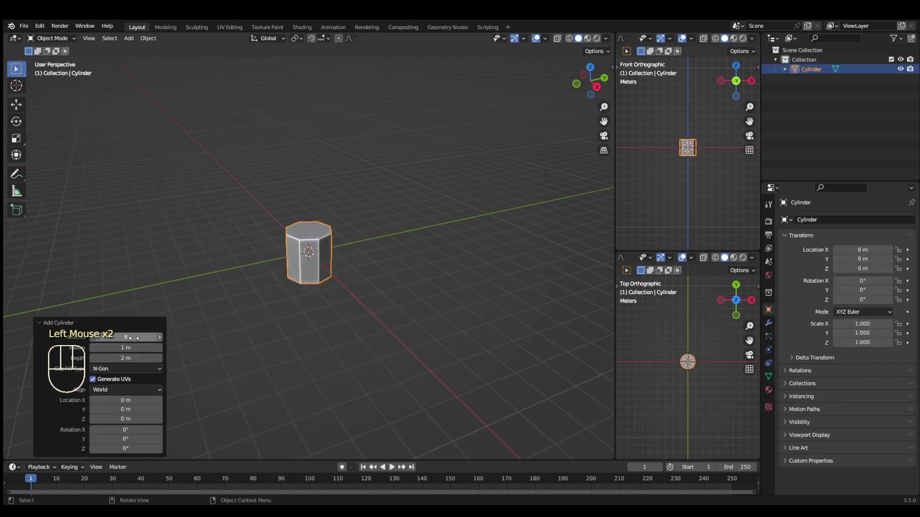
left_click(41, 322)
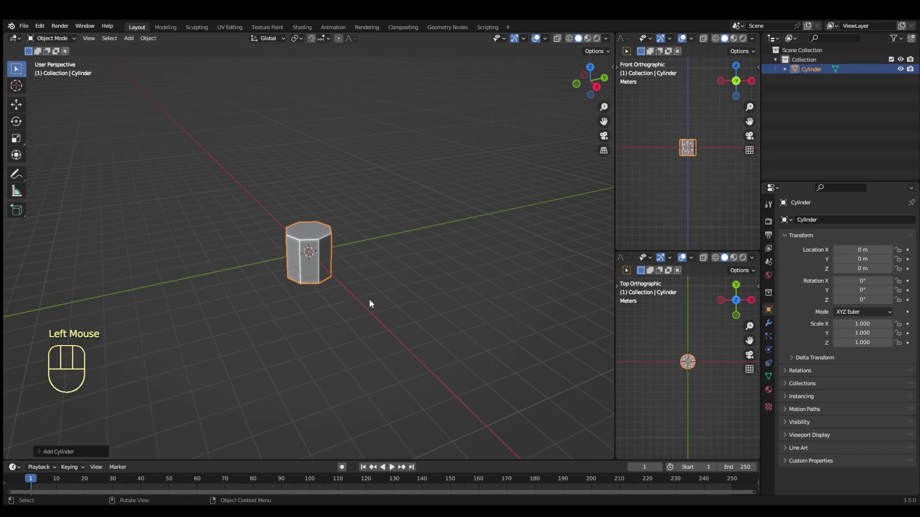
- Set the cylinder's dimensions to 0.3 m in X, 0.3 m in Y and 0.05 m in Z
key("KP_Decimal")
key("KP_Decimal")
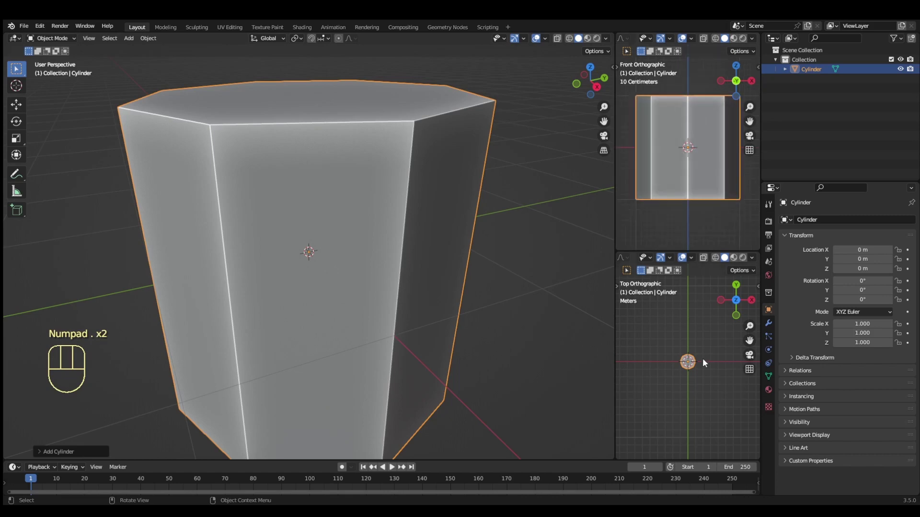
key("KP_Decimal")
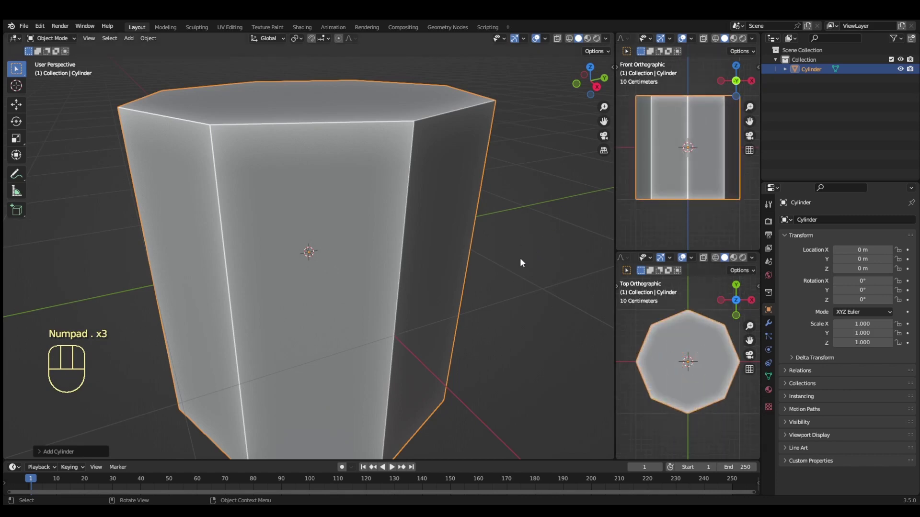
key("n")
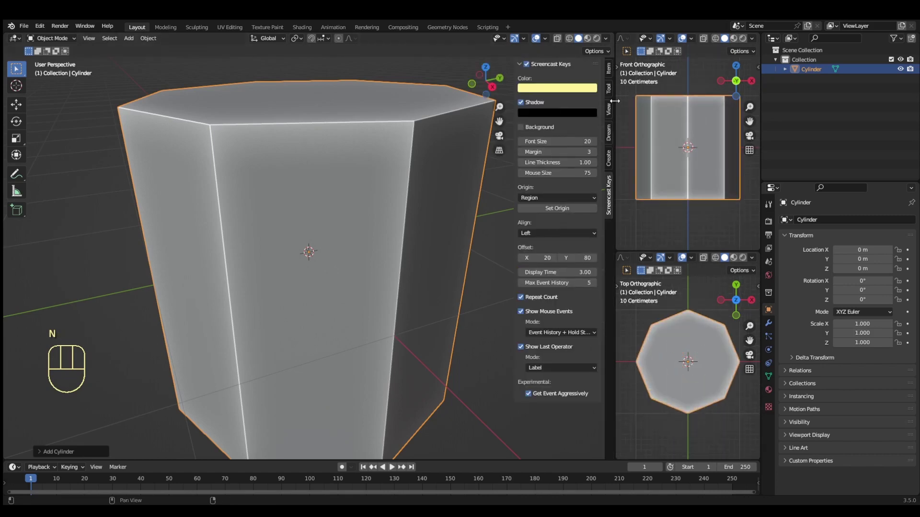
left_click(607, 73)
double_click(572, 216)
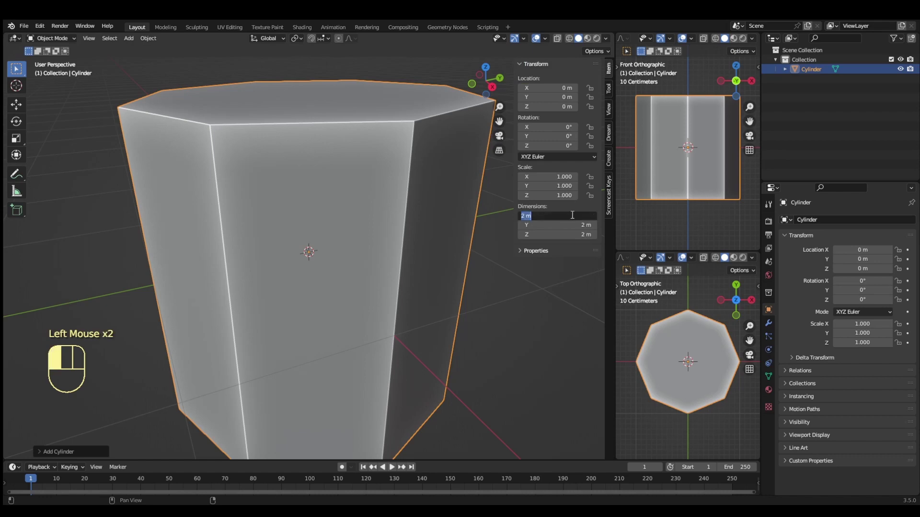
type("0.3")
key("Return")
left_click(570, 224)
type("0.3")
key("Return")
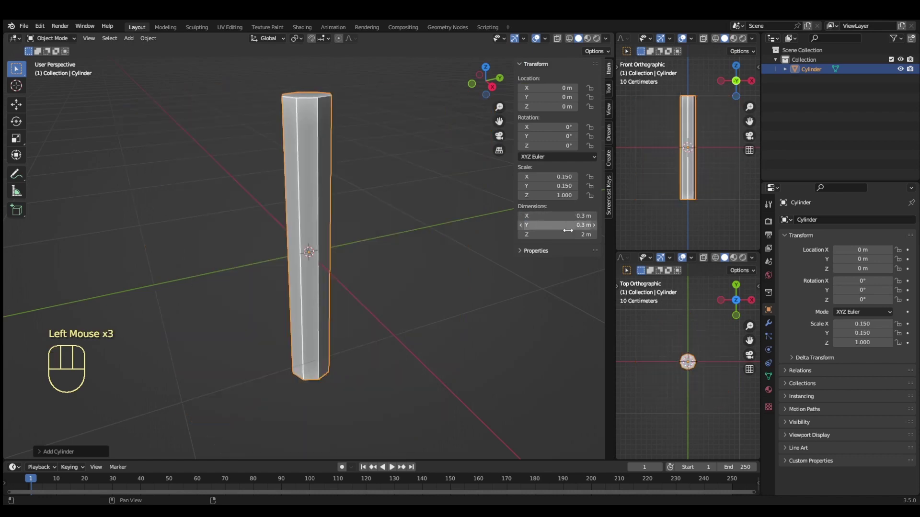
left_click(569, 235)
type("0.05")
key("Return")
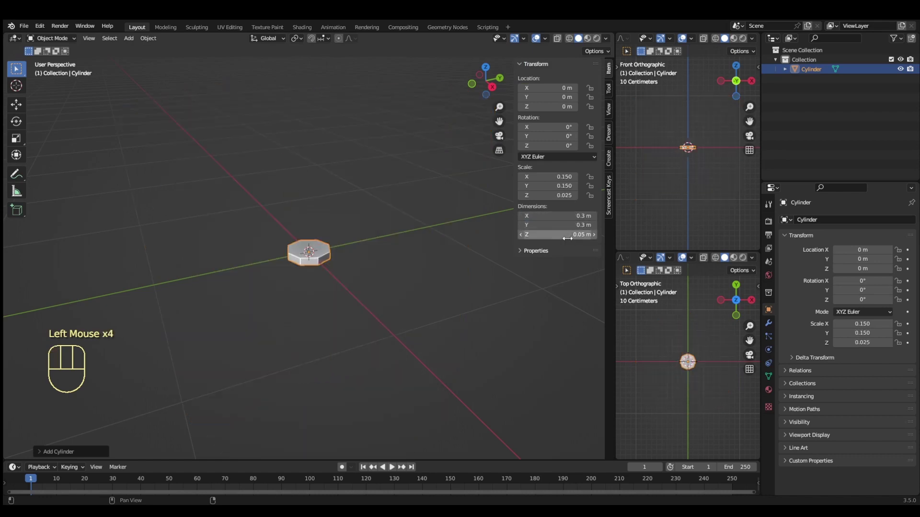
- Set the cylinder's Z location to 0.025 m so its base rests on the ground plane
key("KP_1")
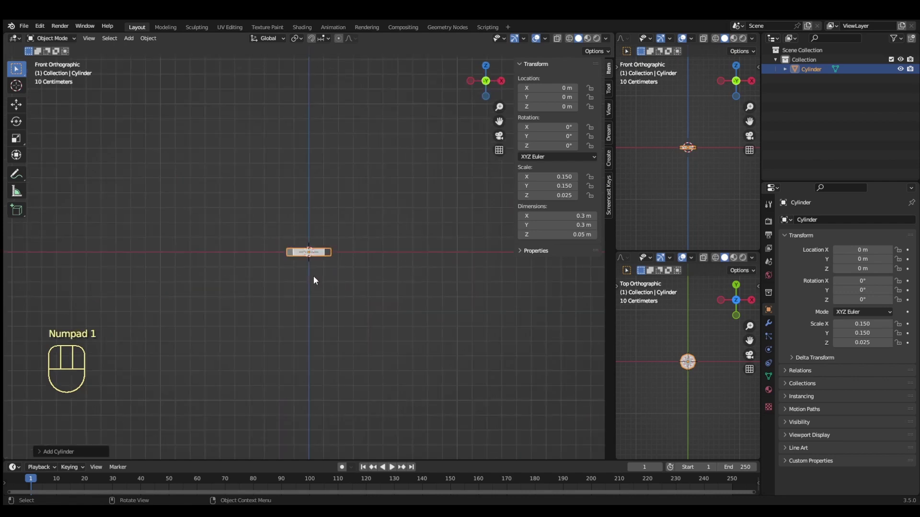
scroll(314, 281, "up", 8)
scroll(313, 276, "up", 2)
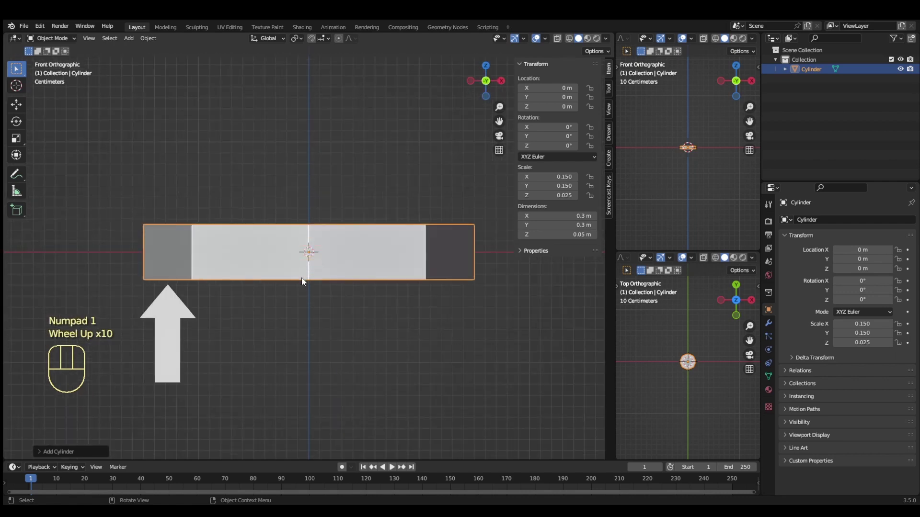
left_click(542, 107)
key("BackSpace")
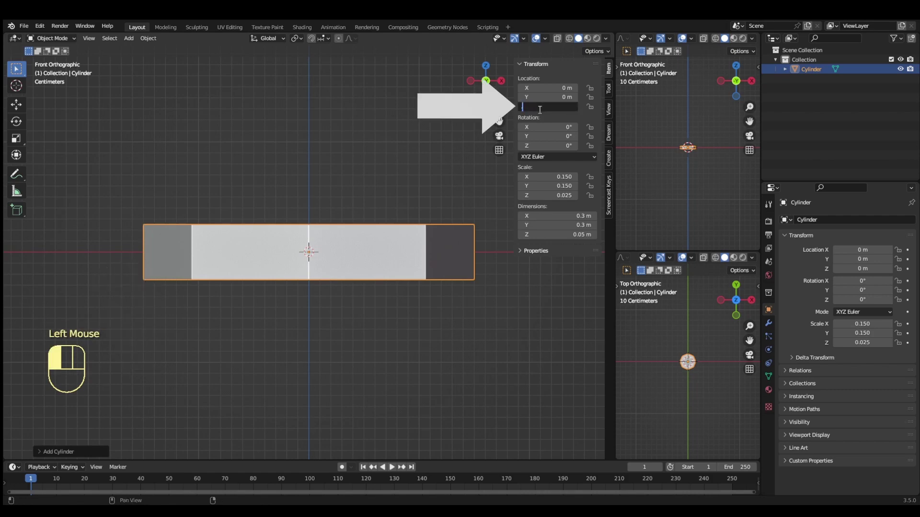
type(".025")
key("Return")
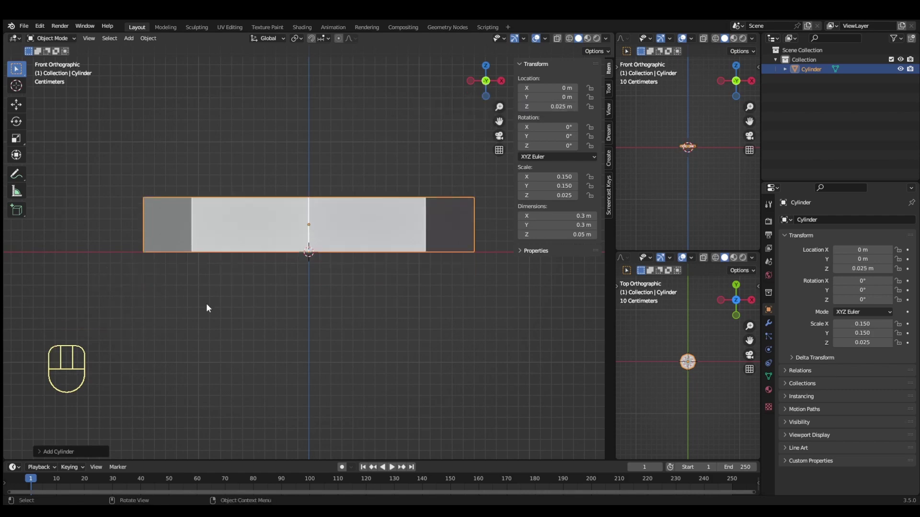
- In Edit Mode with X-ray enabled, select the cylinder's top face and inset it to an octagon about 0.2 m across
key("Tab")
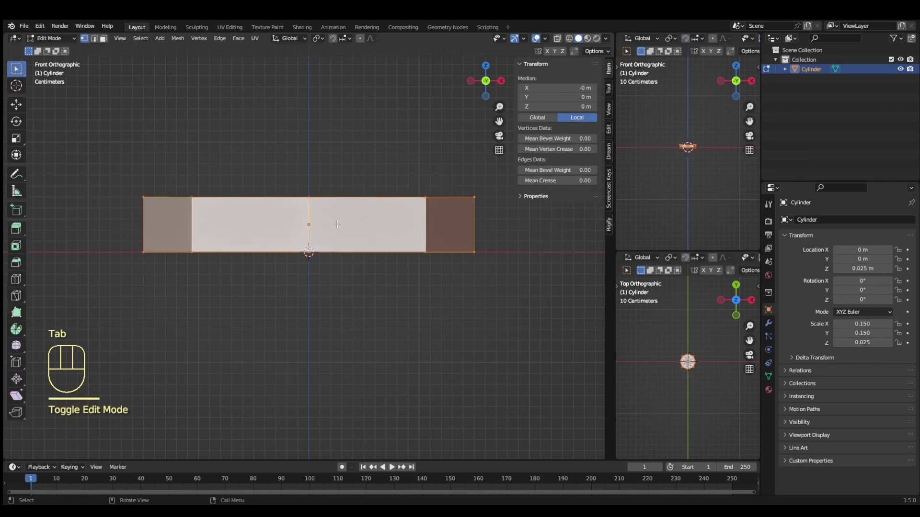
left_click(103, 39)
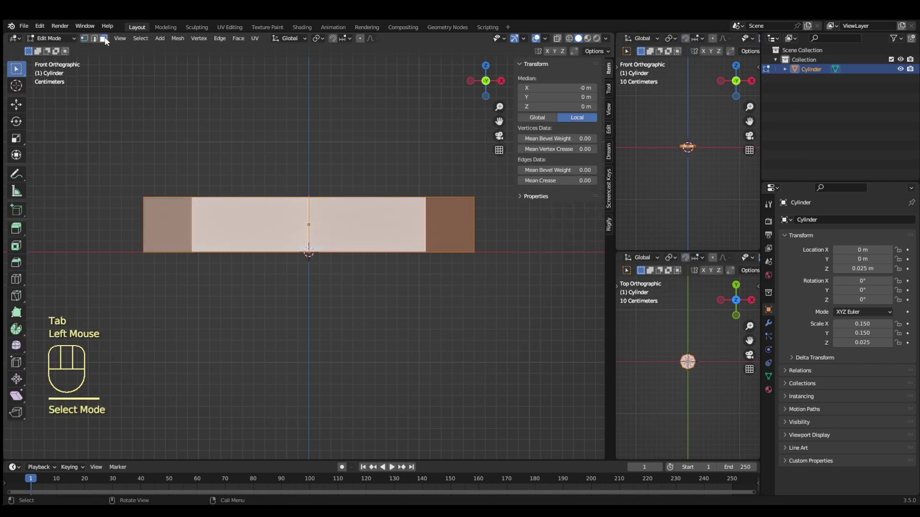
middle_click_drag(221, 125, 223, 148)
left_click(267, 199)
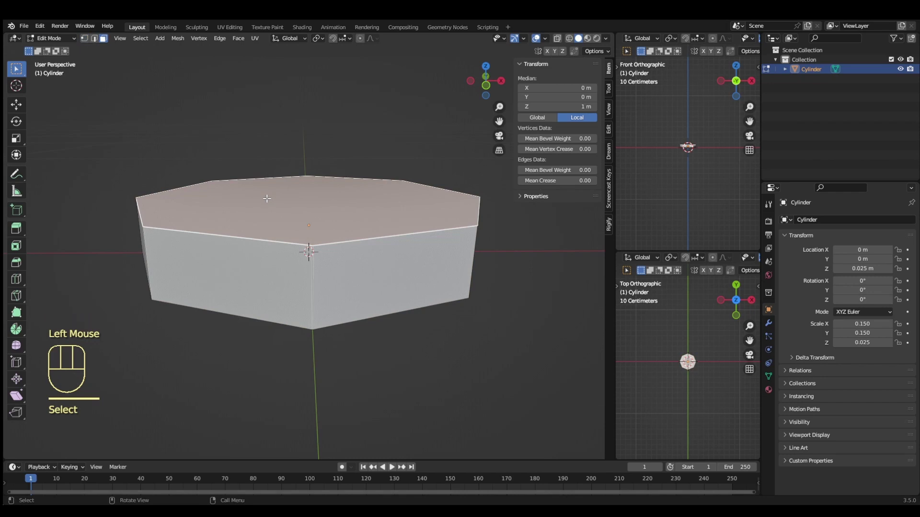
key("KP_1")
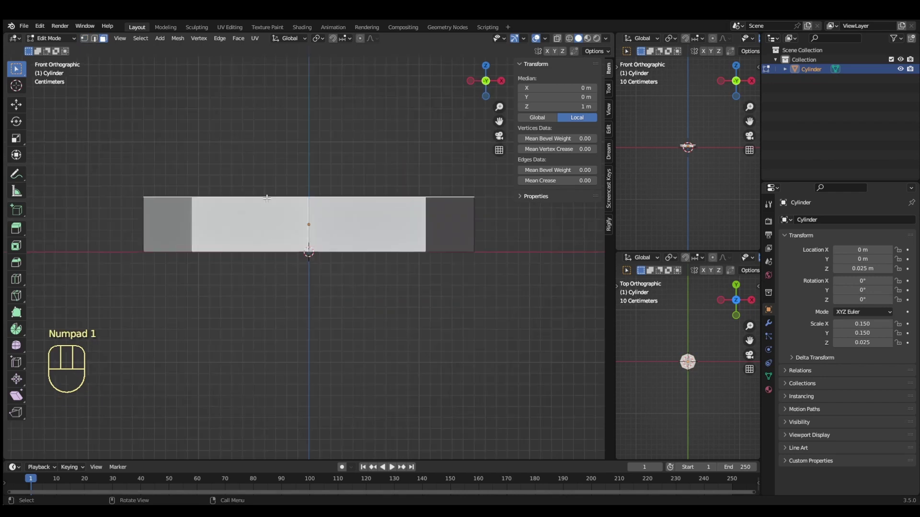
key("KP_7")
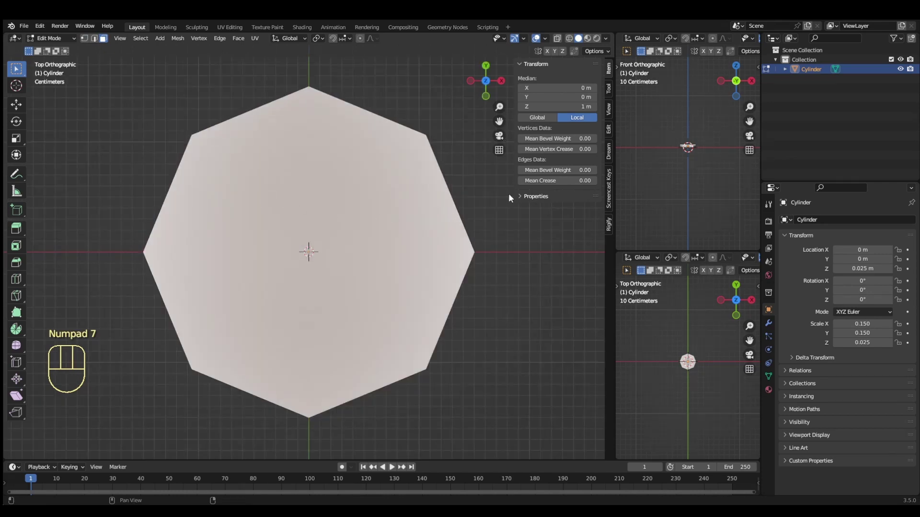
left_click(558, 38)
scroll(476, 300, "up", 1)
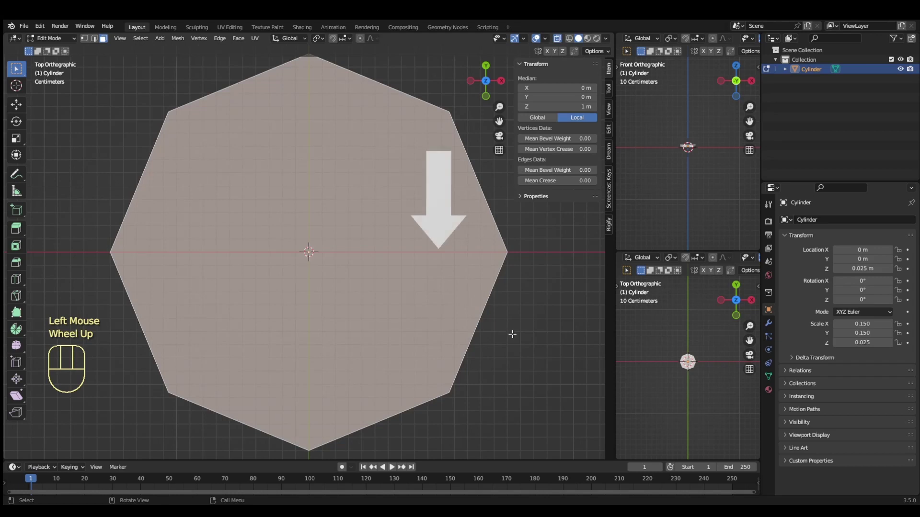
key("i")
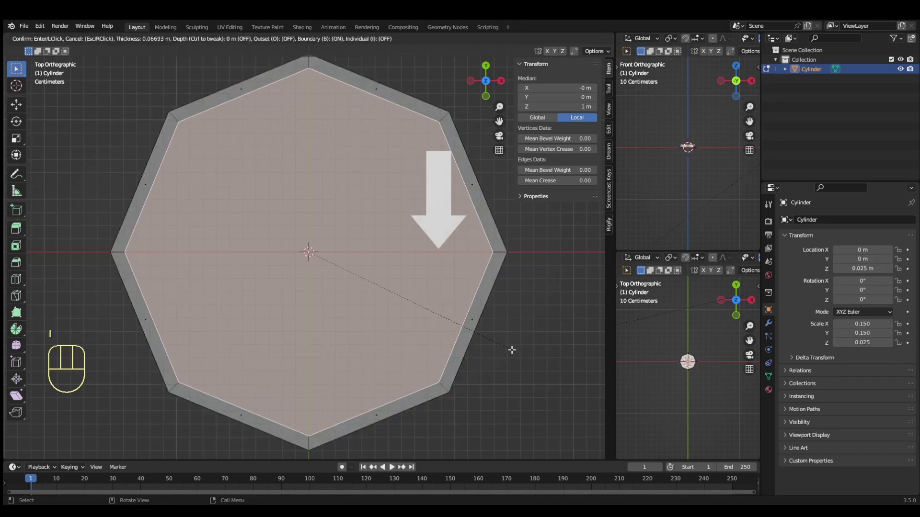
left_click(475, 333)
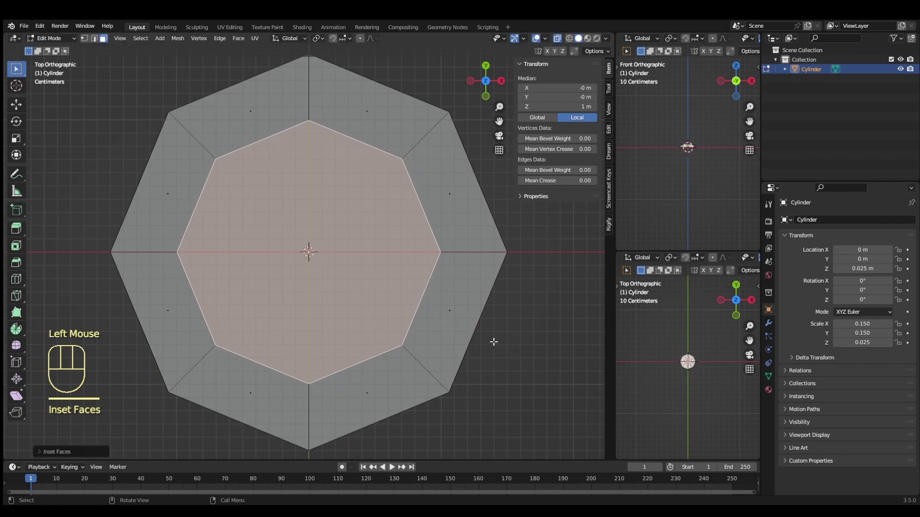
- Extrude the inset top face upward by about 0.04 m to form a second tier
key("KP_1")
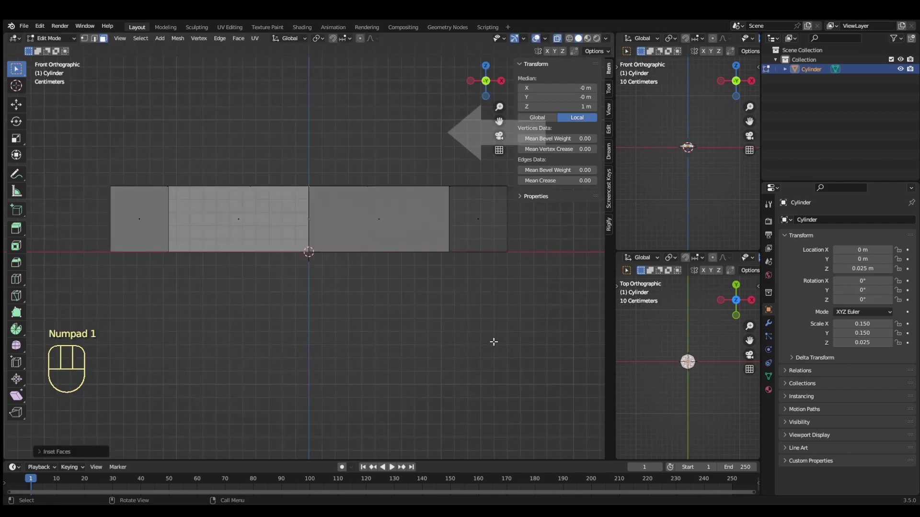
key("e")
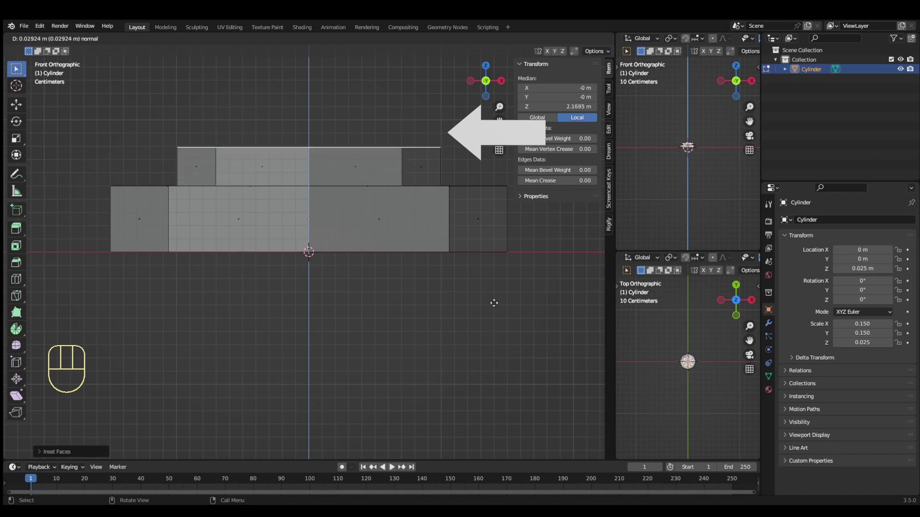
left_click(493, 289)
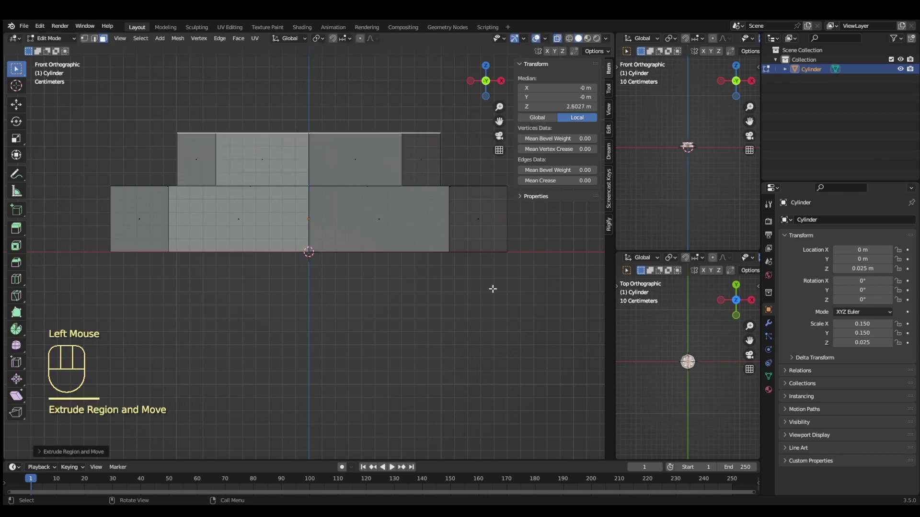
key("KP_7")
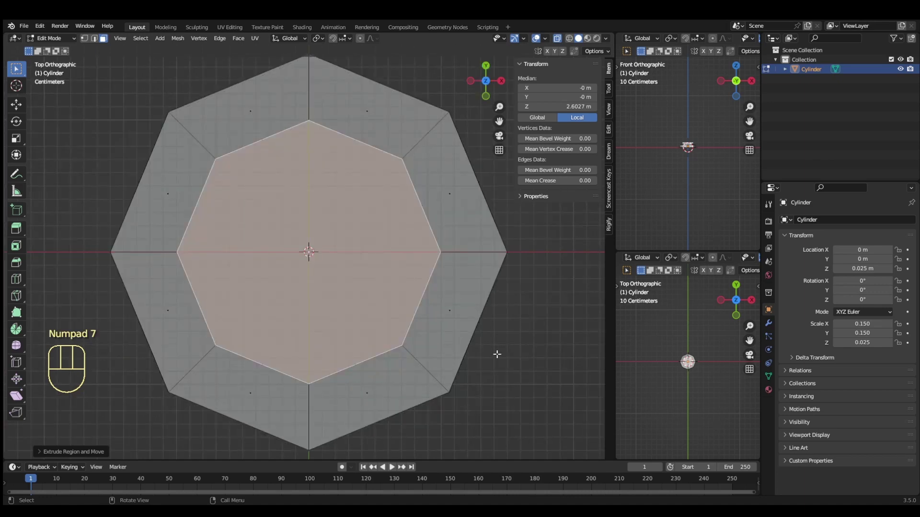
- Scale the second tier's top face down to about 0.14 m across so the tier tapers inward
key("s")
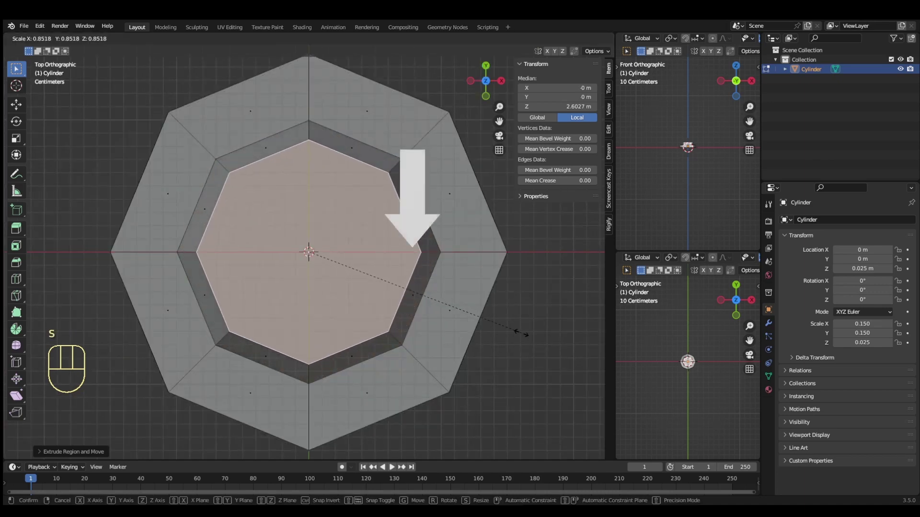
left_click(513, 316)
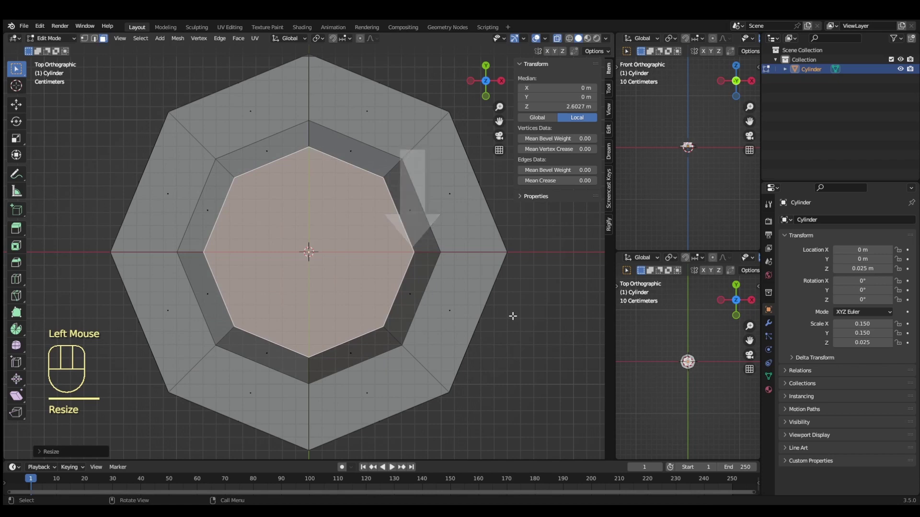
key("KP_Decimal")
key("KP_Decimal")
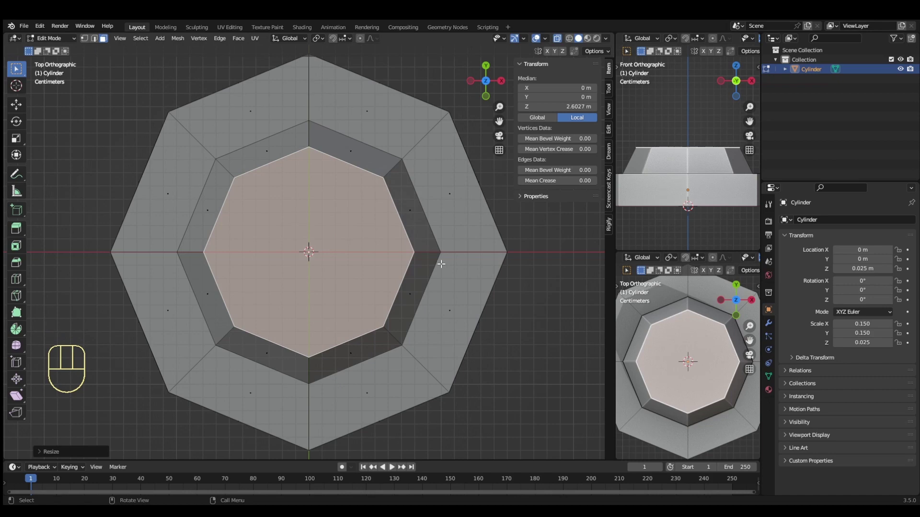
key("s")
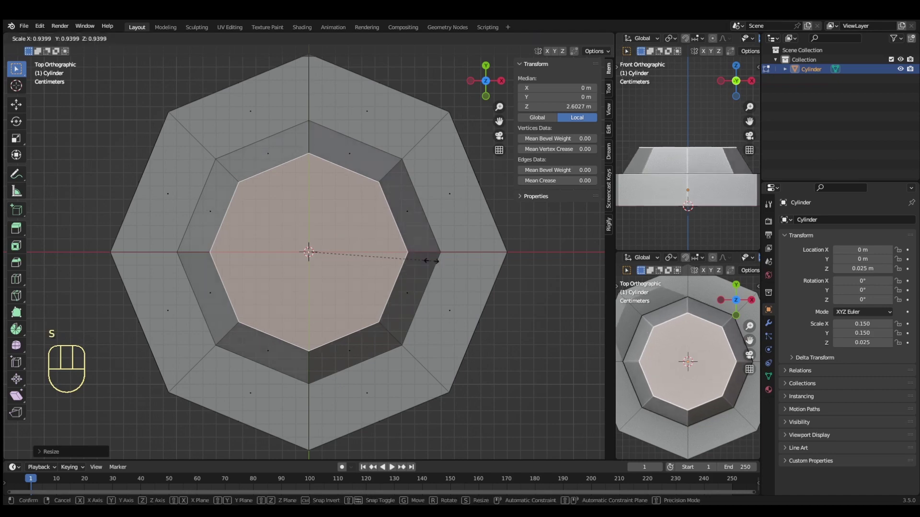
left_click(424, 258)
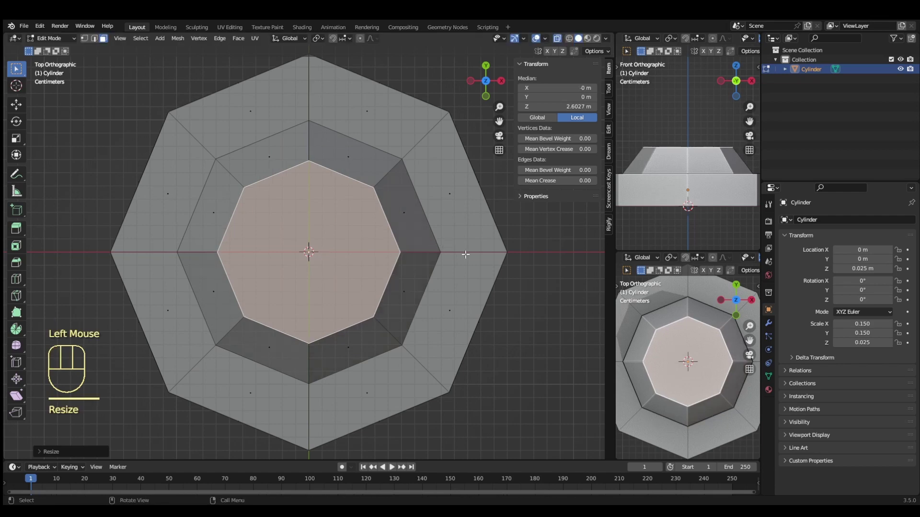
- Inset the tapered tier's top face to about 0.1 m across and extrude it upward by about 0.02 m
key("i")
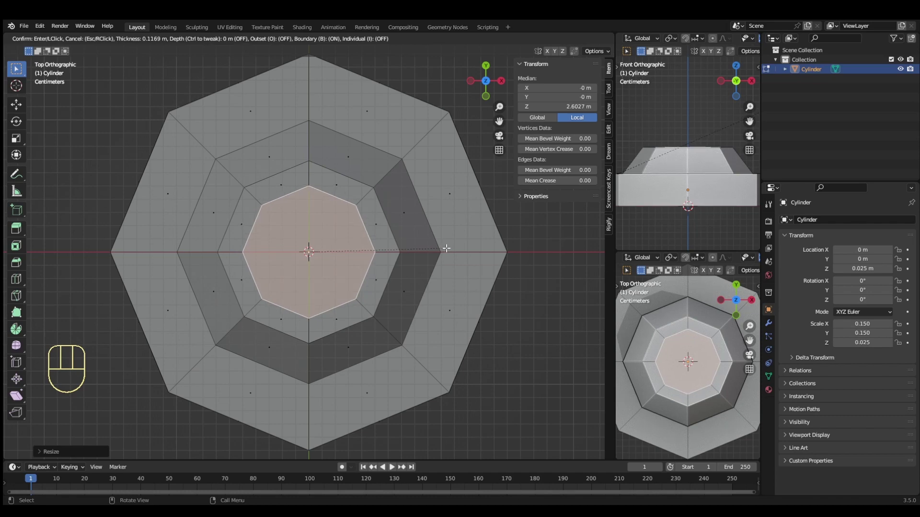
left_click(446, 248)
key("KP_1")
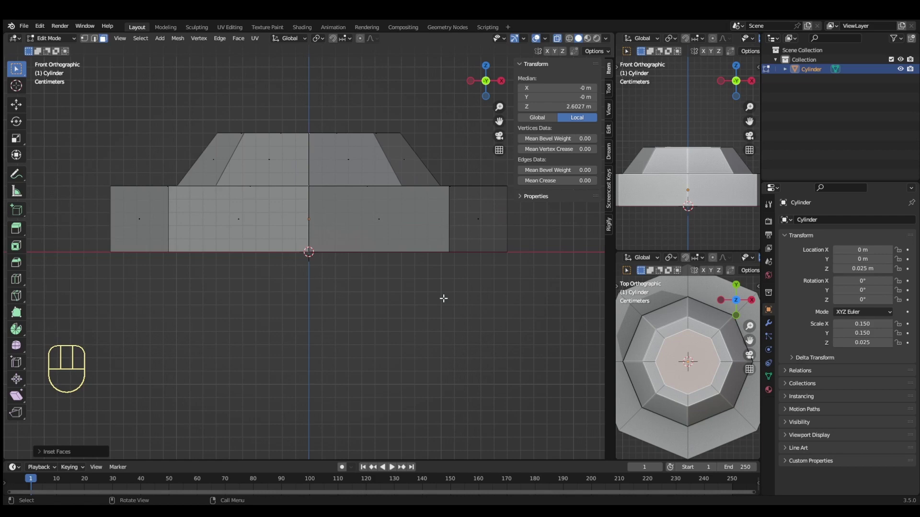
key("e")
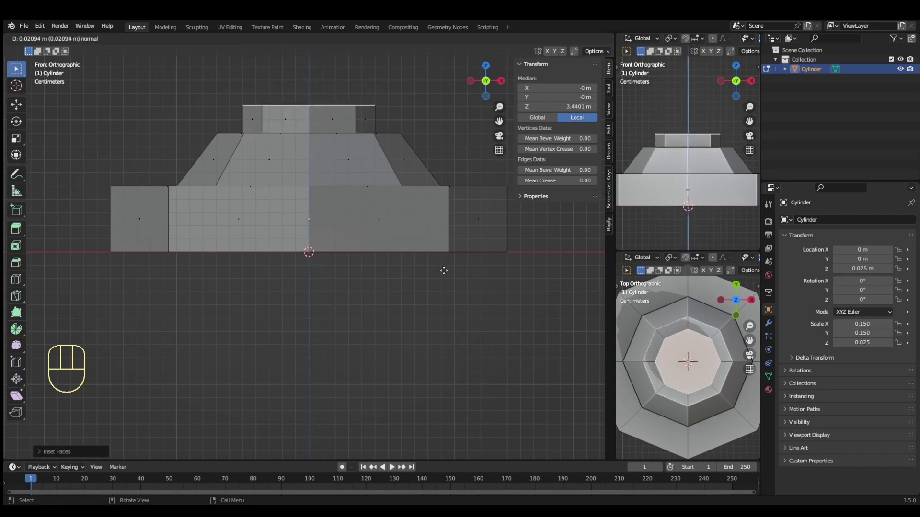
left_click(444, 270)
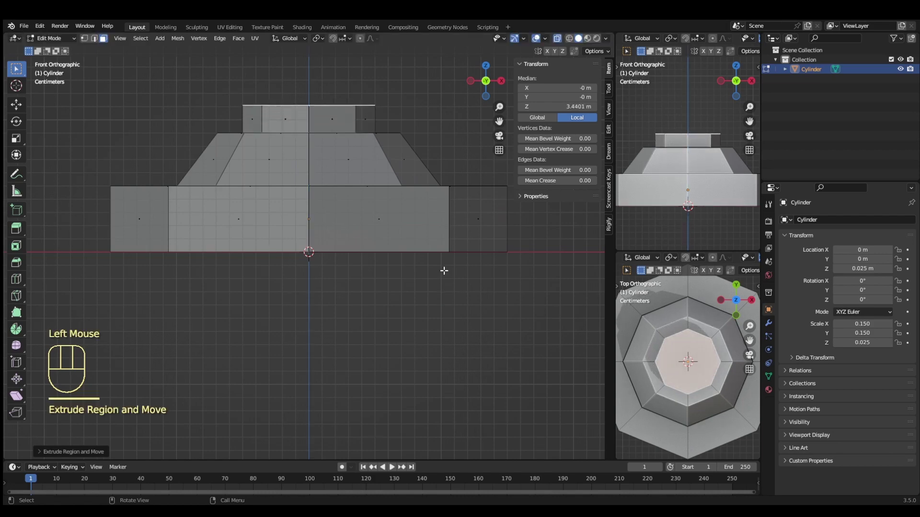
- Inset the top face to about 0.06 m across and extrude it upward by about 0.89 m to form the pole
key("KP_7")
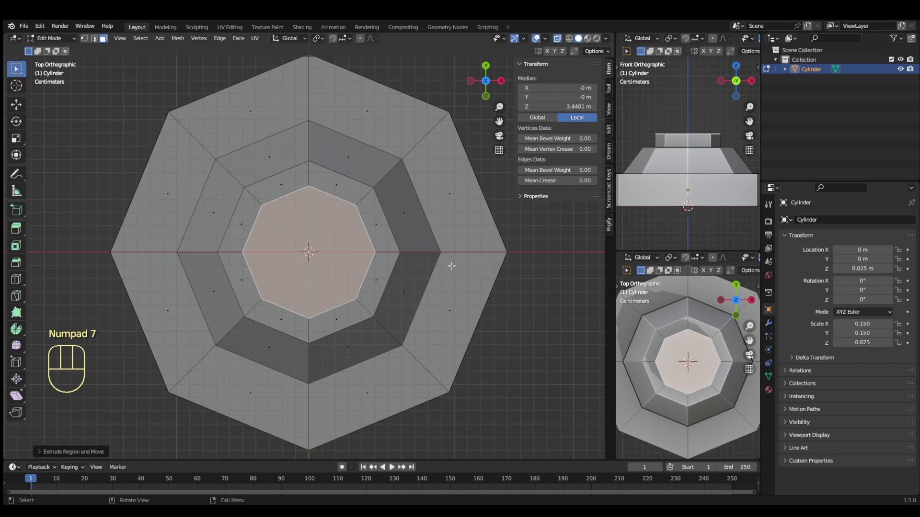
key("i")
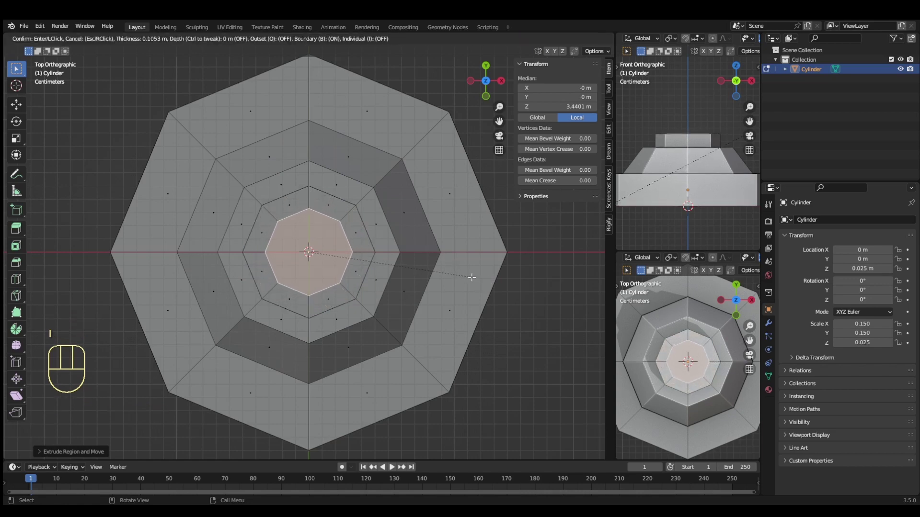
left_click(468, 276)
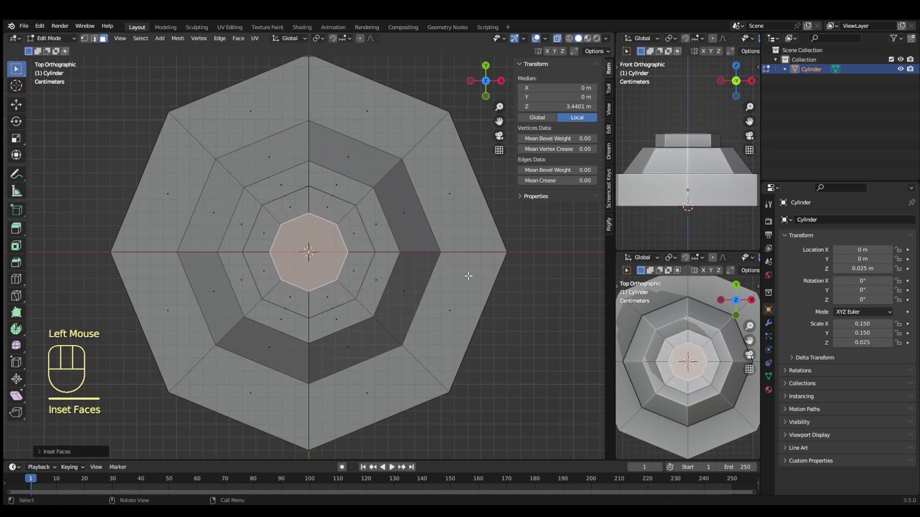
key("KP_1")
scroll(470, 273, "down", 3)
middle_click_drag(470, 273, 430, 430, "shift")
key("e")
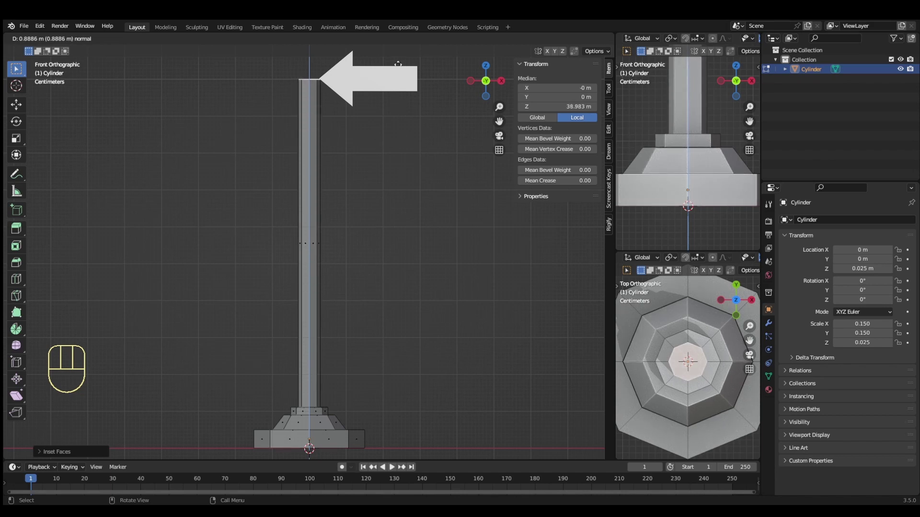
left_click(437, 192)
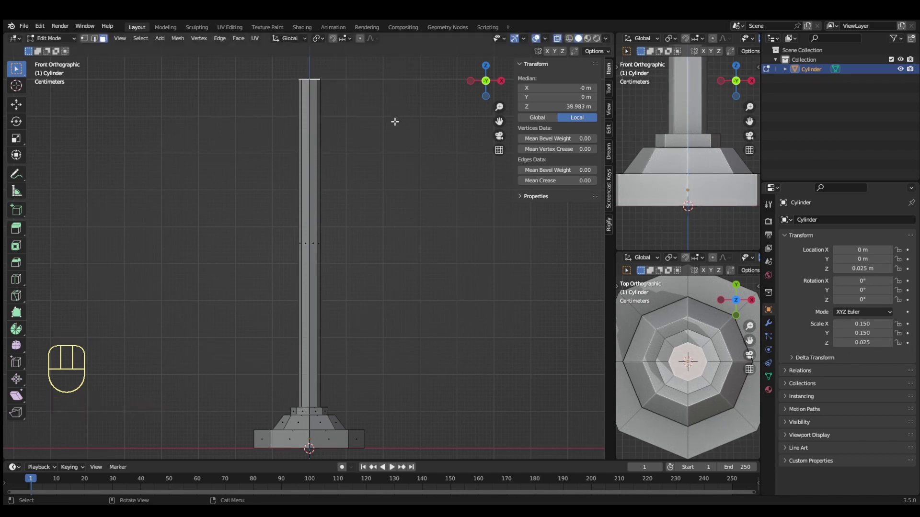
- Extrude the pole's top face upward by about 0.03 m and scale it to about 0.12 m across for a flared collar
key("KP_7")
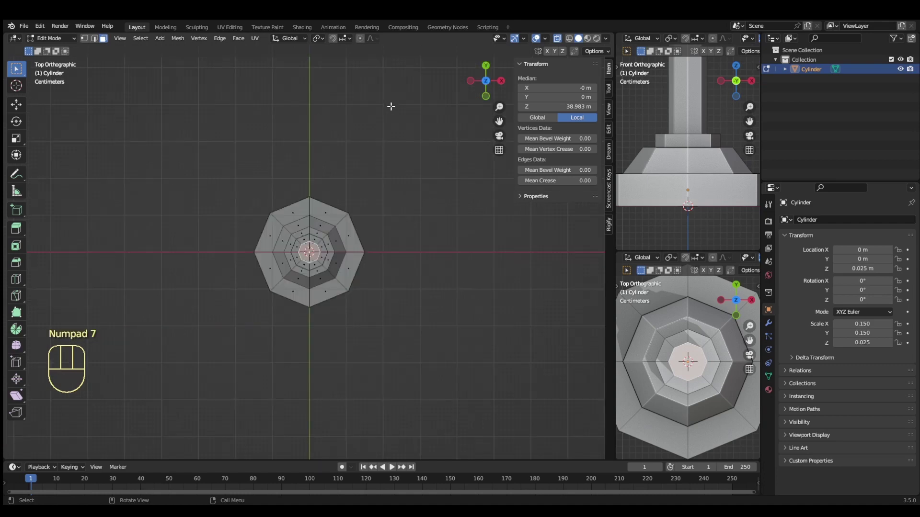
scroll(343, 241, "up", 4)
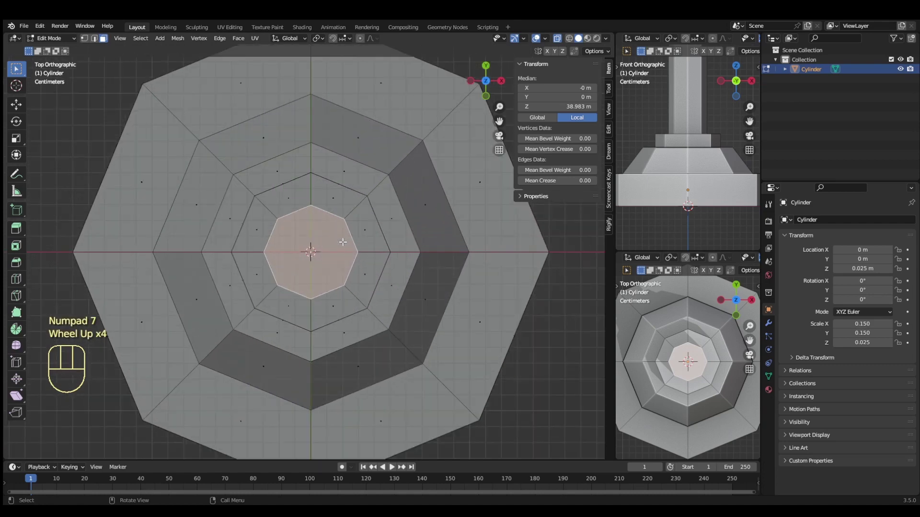
key("KP_1")
key("KP_Decimal")
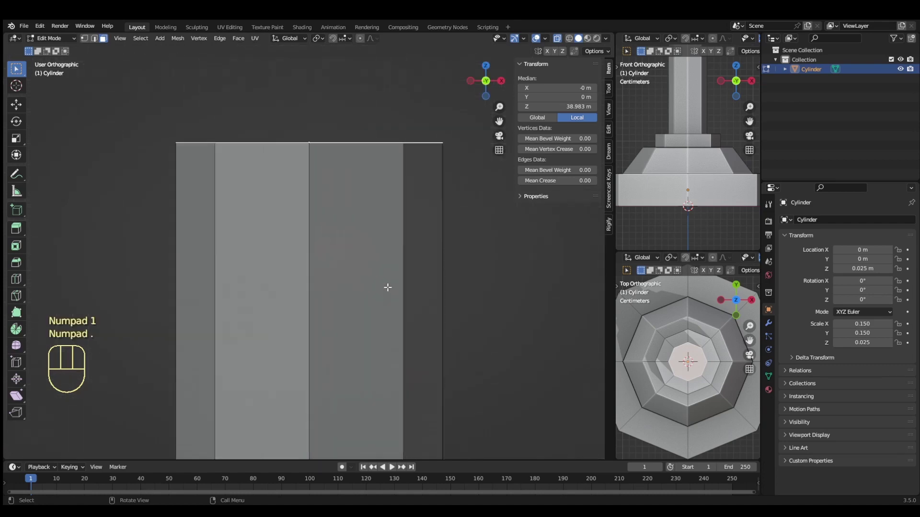
key("e")
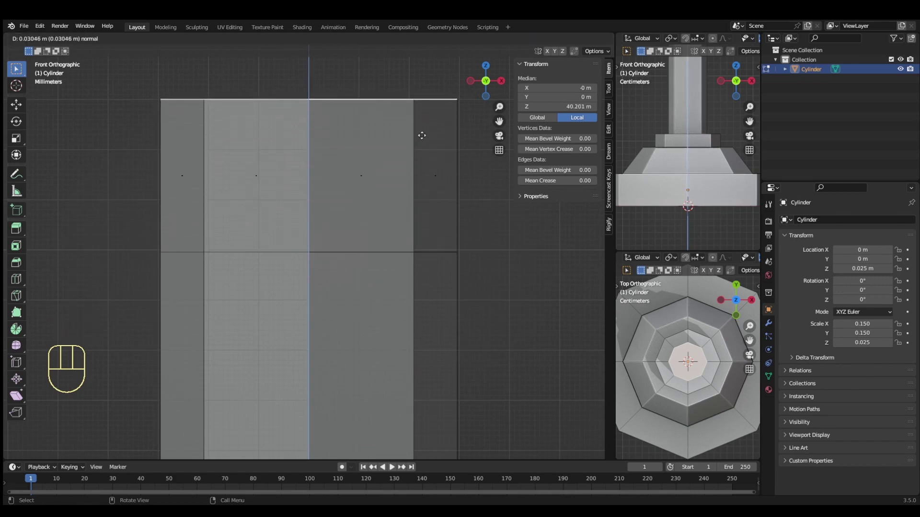
left_click(421, 138)
scroll(422, 137, "down", 2)
scroll(422, 137, "down", 1)
key("s")
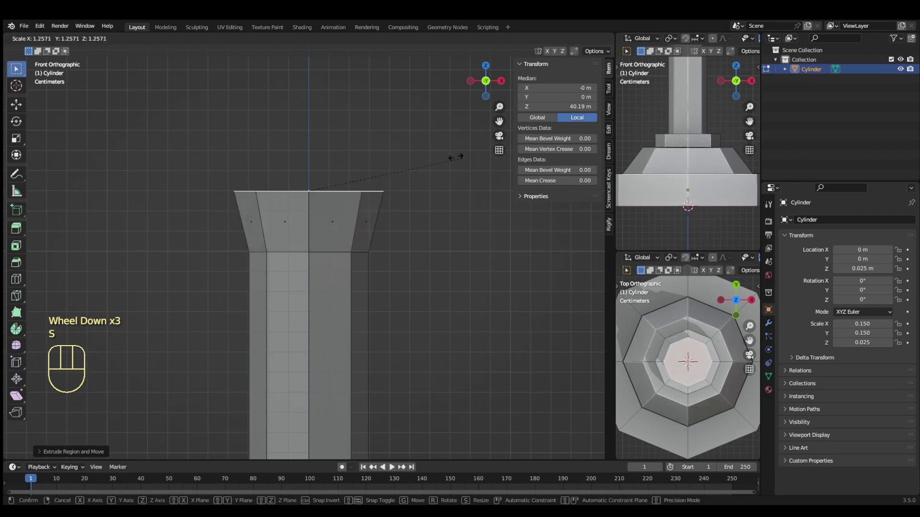
left_click(564, 169)
- Extrude the flared collar's top face straight upward by about 0.04 m
key("e")
key("e")
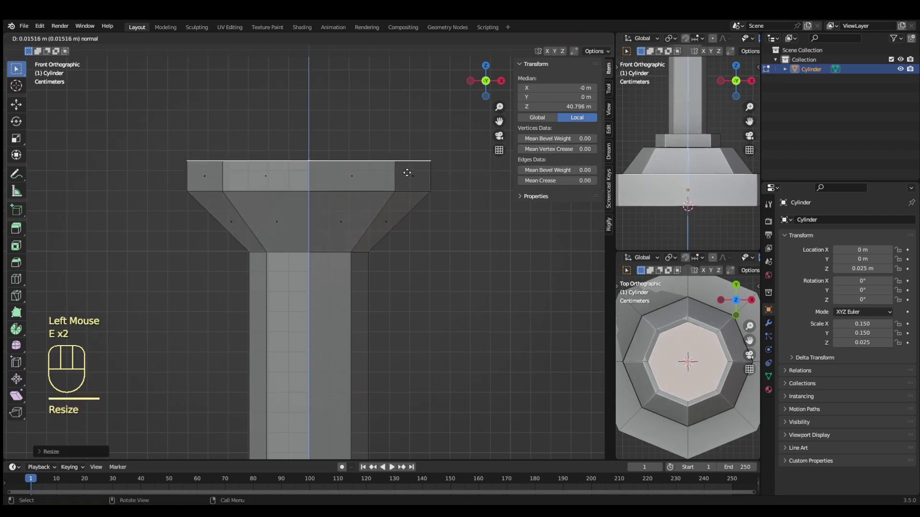
left_click(407, 121)
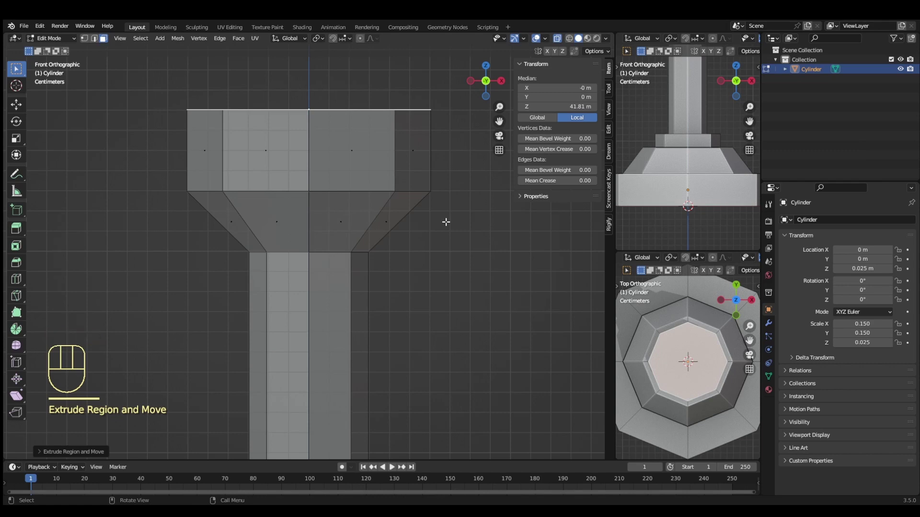
- Inset the collar's top face to about the pole's width, roughly 0.06 m across
scroll(446, 220, "down", 2)
key("KP_7")
scroll(498, 290, "up", 2)
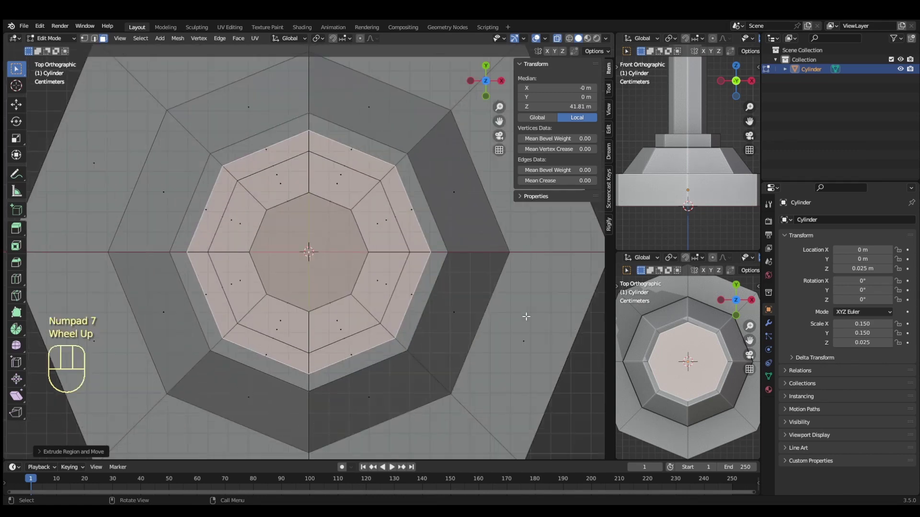
key("i")
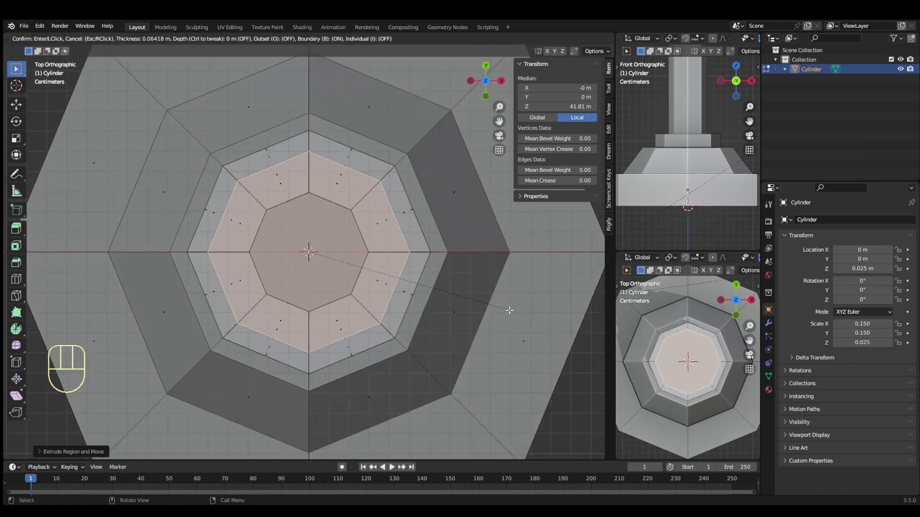
left_click(479, 295)
- Extrude the inset face upward by about 0.1 m to continue the pole above the collar
key("KP_1")
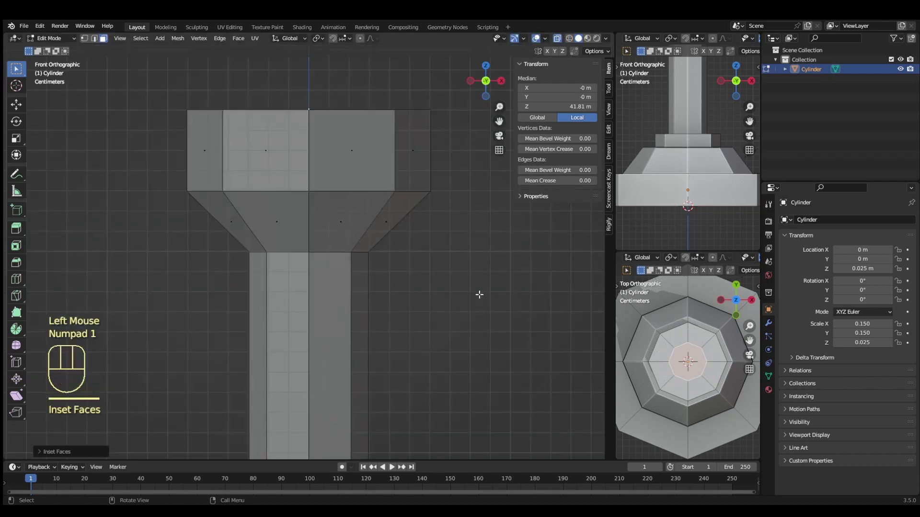
scroll(461, 297, "down", 3)
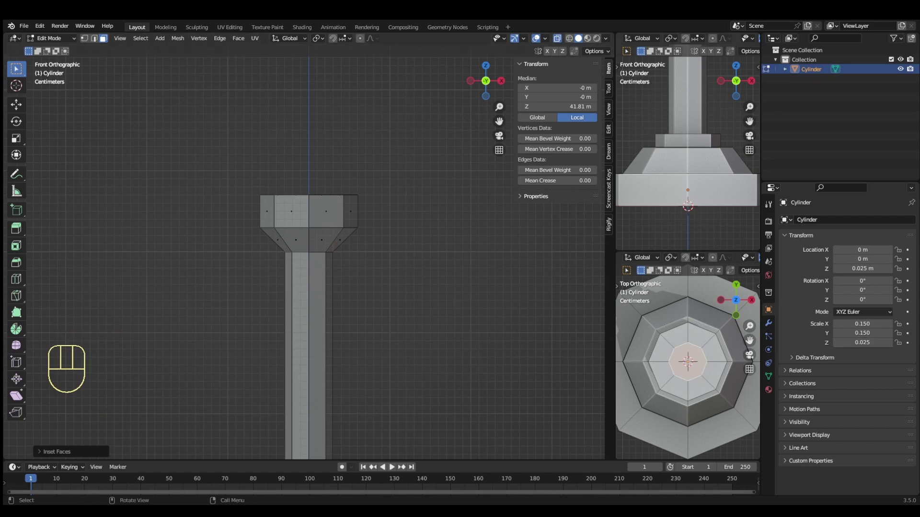
scroll(674, 143, "down", 3)
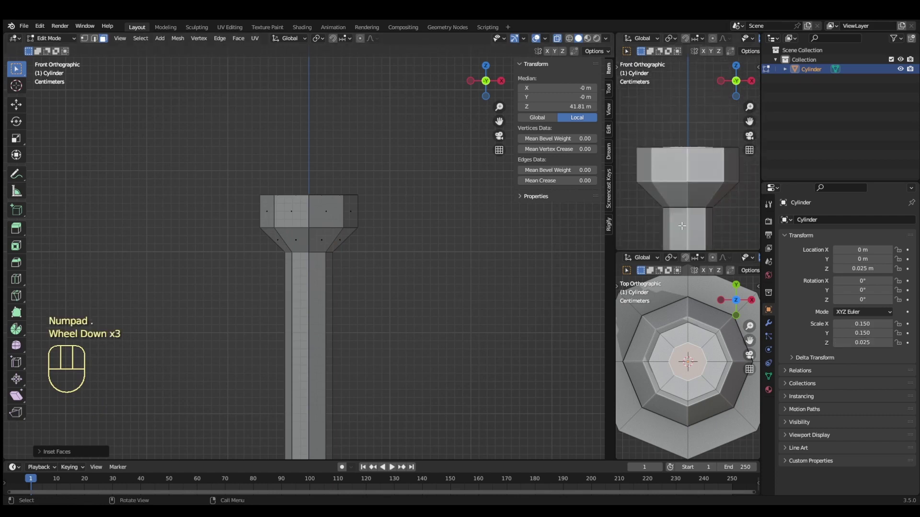
key("e")
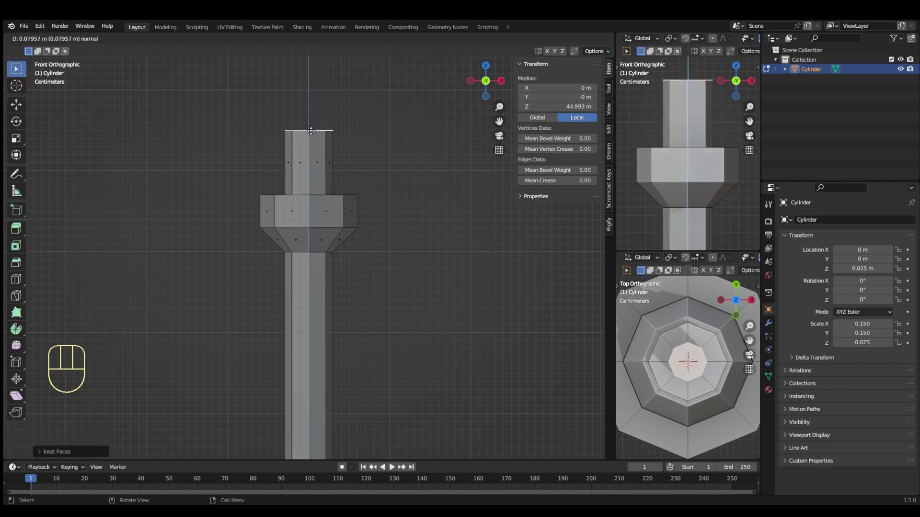
left_click(318, 120)
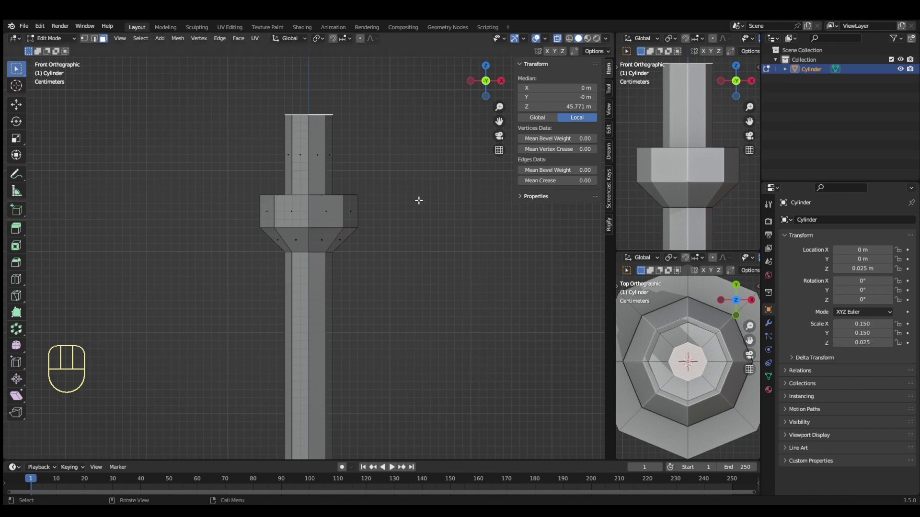
- Duplicate the pole's topmost face in place and scale the copy up to about 0.08 m across
key("KP_Decimal")
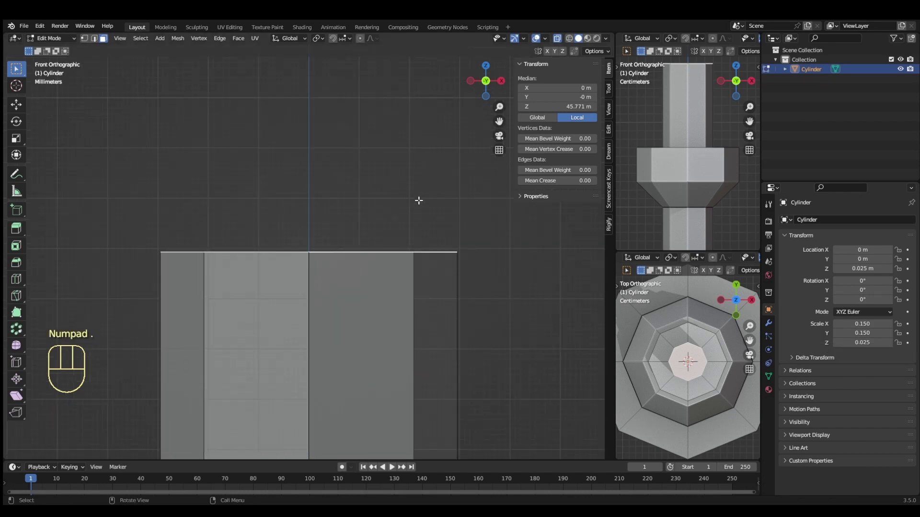
key("KP_Decimal")
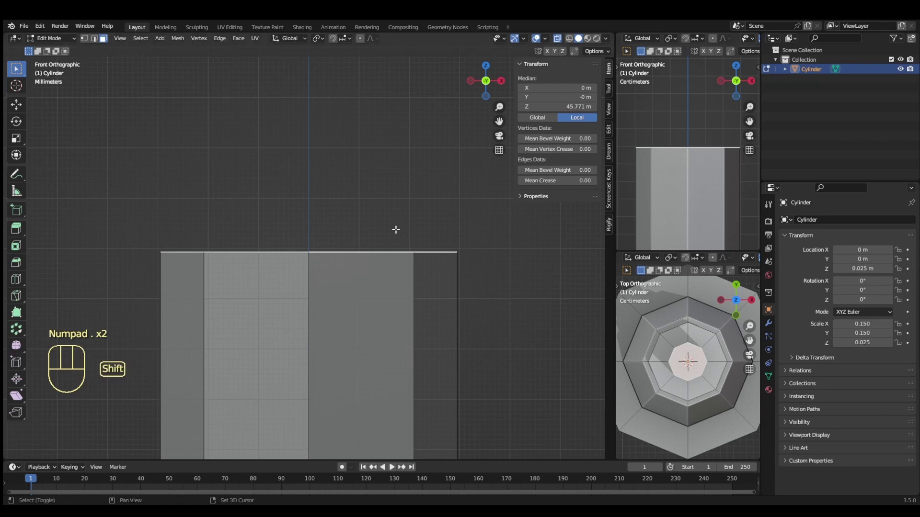
key("shift+d")
right_click(405, 211)
scroll(409, 220, "down", 1)
key("KP_7")
scroll(407, 220, "down", 2)
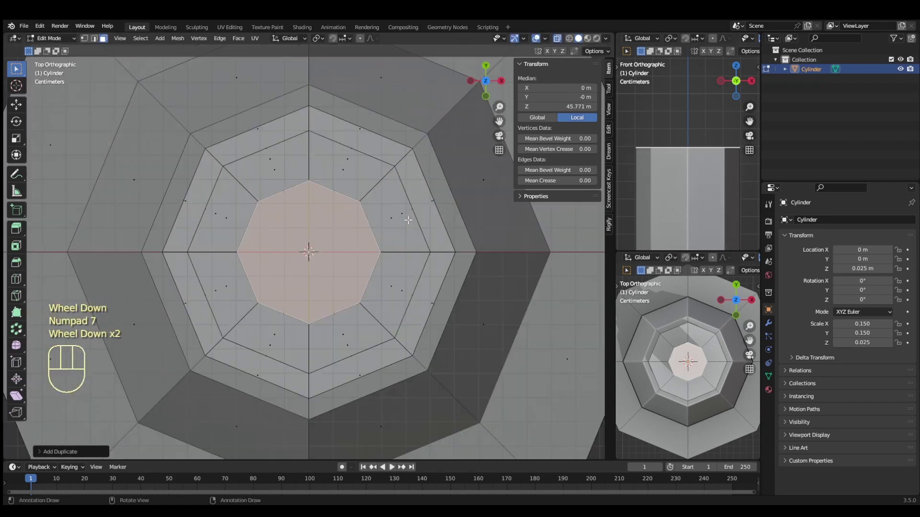
key("s")
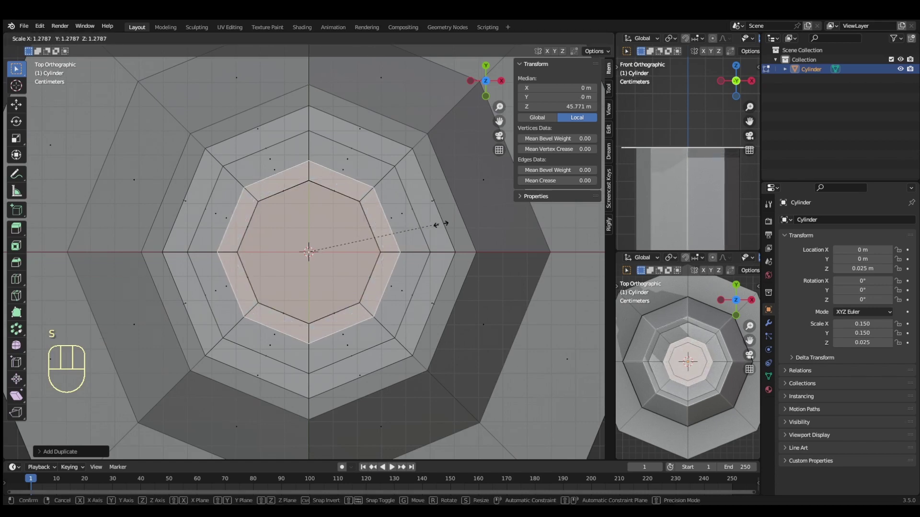
left_click(451, 224)
- Extrude the duplicated face upward by about 0.01 m to form a thin cap plate
key("KP_1")
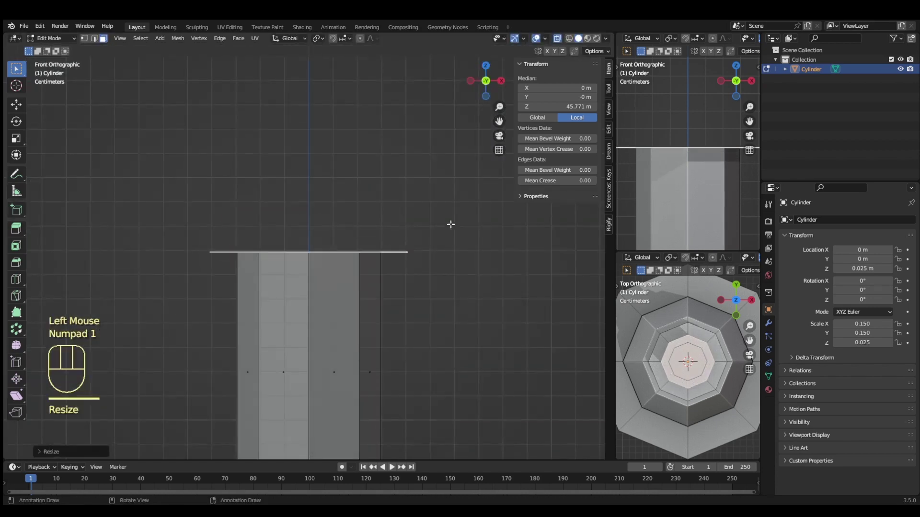
key("e")
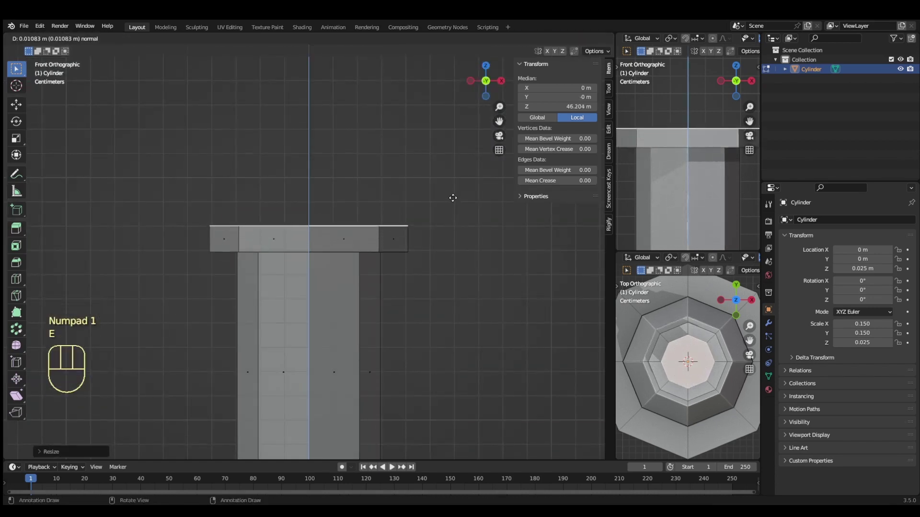
left_click(453, 197)
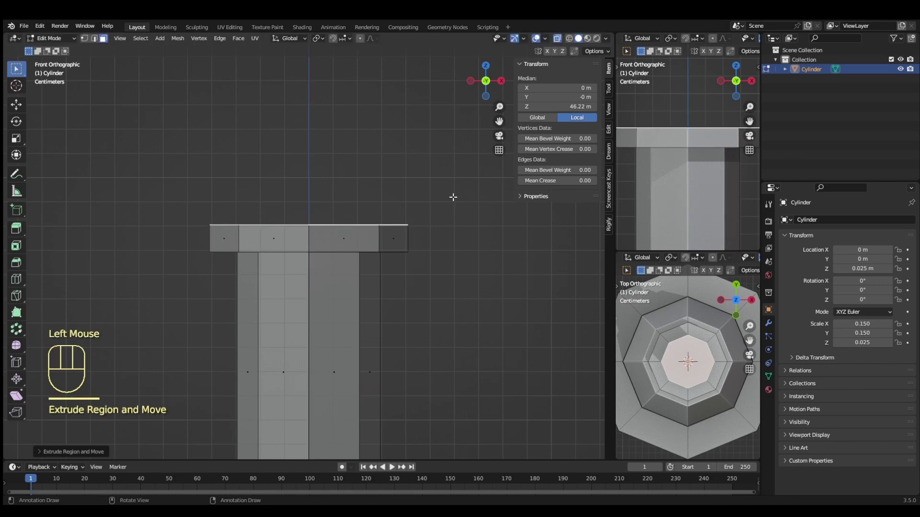
- Extrude the cap plate's top face upward by about 0.01 m and scale it out to about 0.16 m across
key("e")
left_click(459, 173)
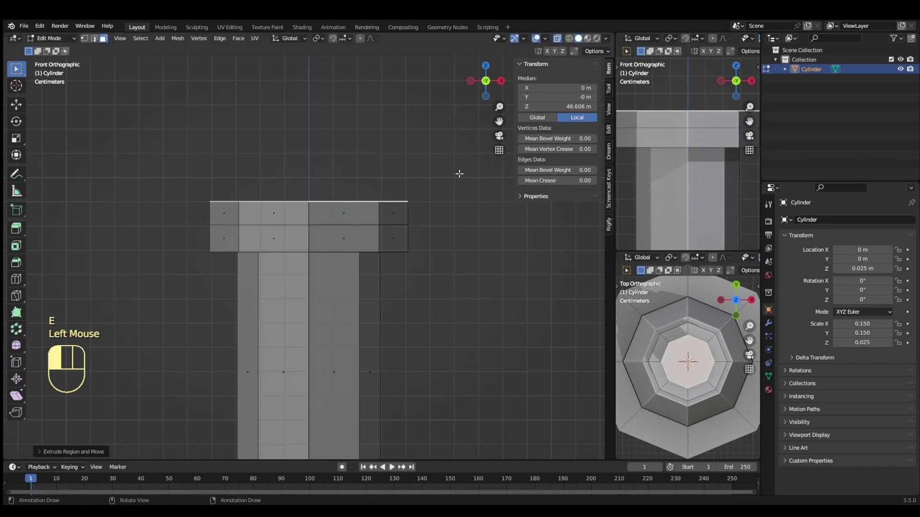
key("KP_7")
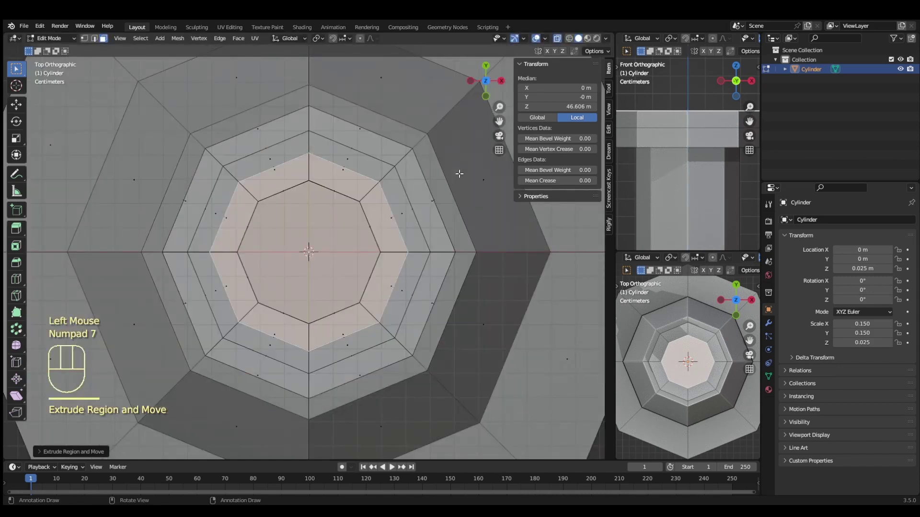
key("s")
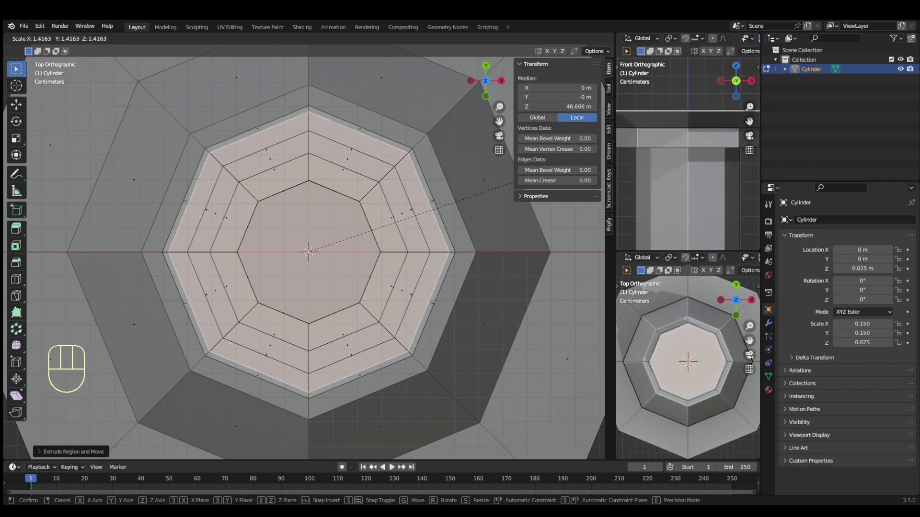
left_click(513, 187)
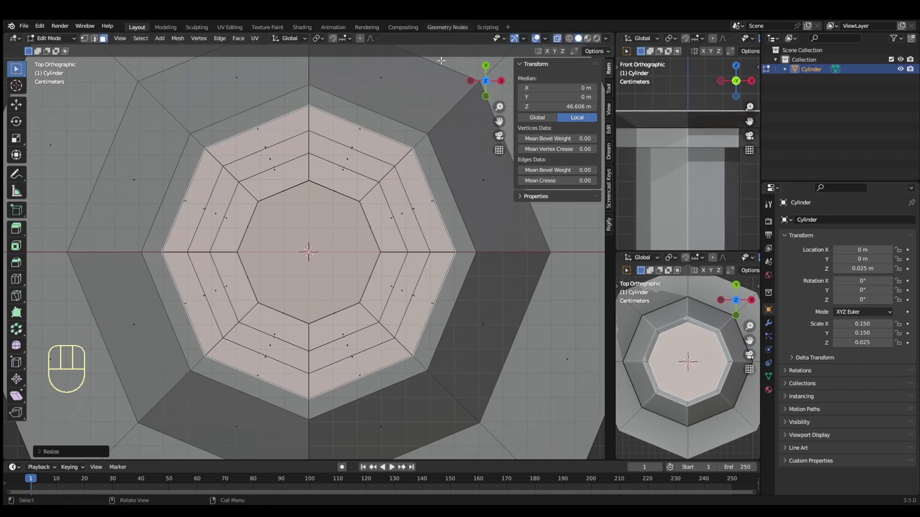
key("s")
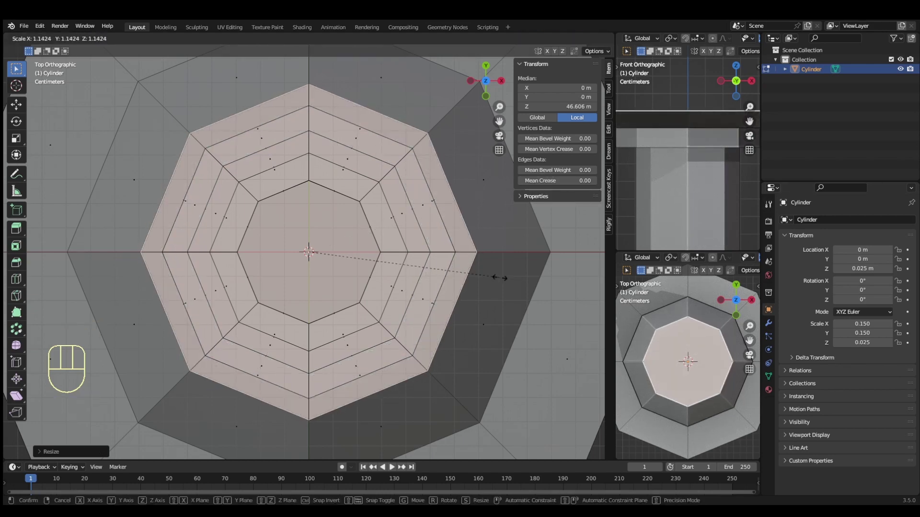
left_click(531, 273)
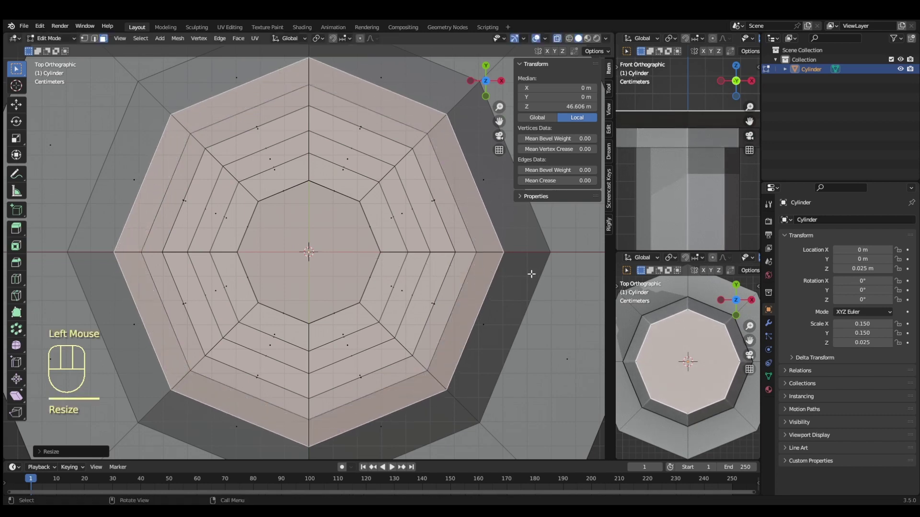
- Extrude the widened top face straight up by about 0.02 m to form a thick cap rim
key("KP_1")
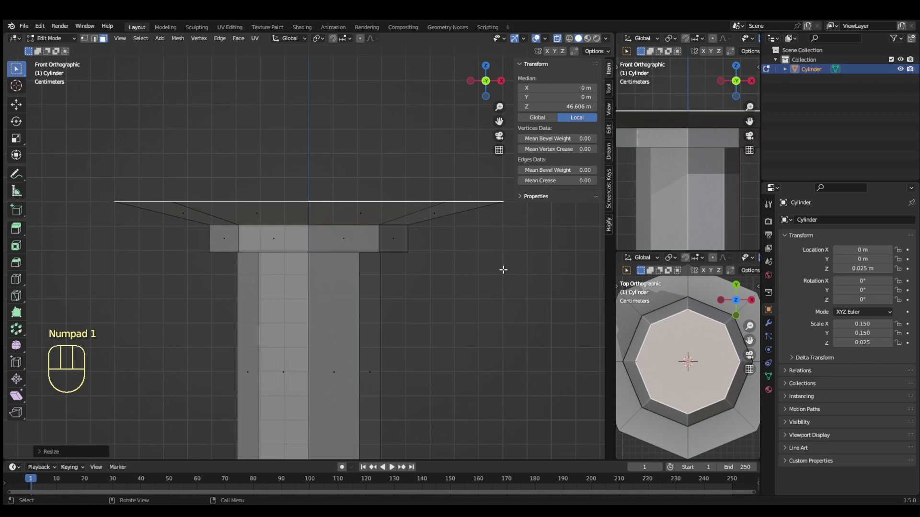
key("e")
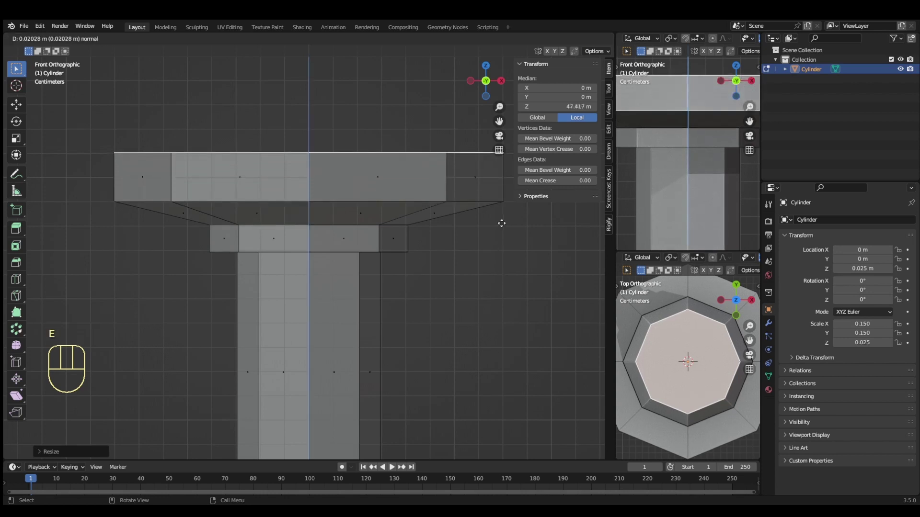
left_click(501, 223)
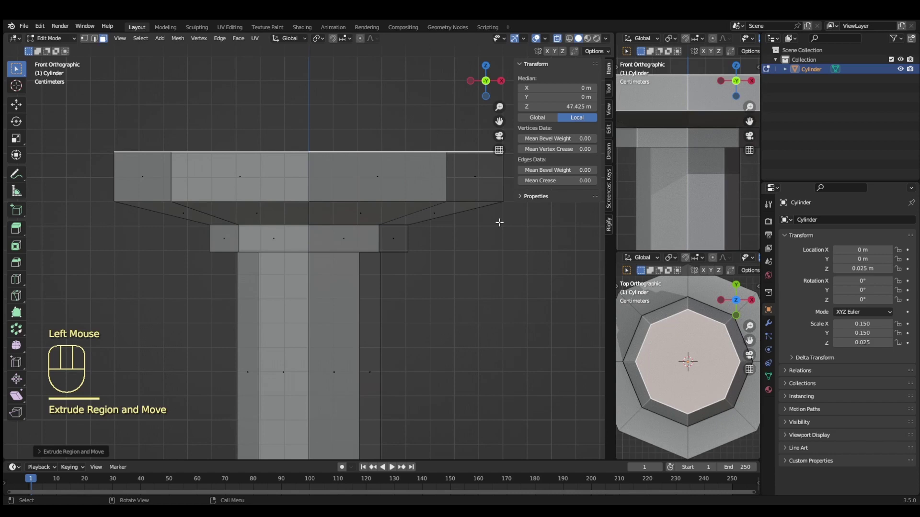
right_click(499, 222)
- Inset the cap's top face with a thickness of about 0.11 m to leave an octagonal border
key("KP_7")
scroll(479, 262, "up", 1)
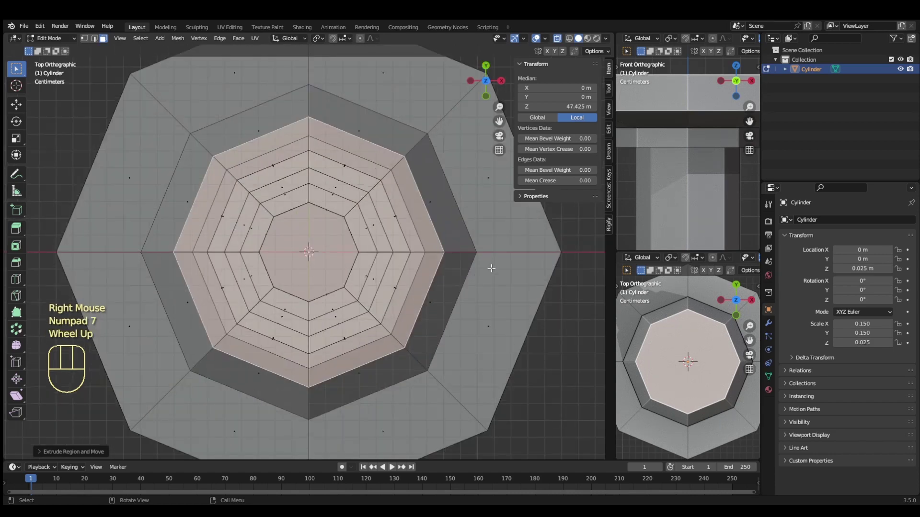
key("i")
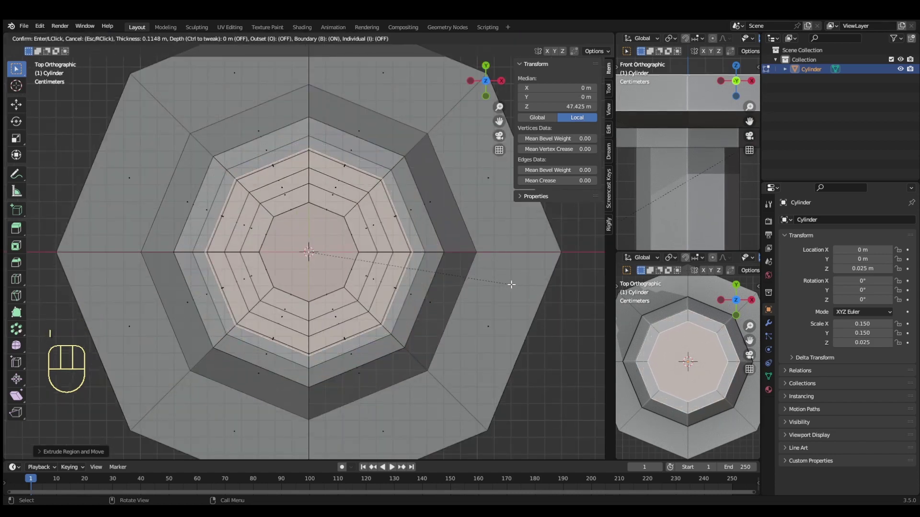
left_click(510, 282)
key("KP_1")
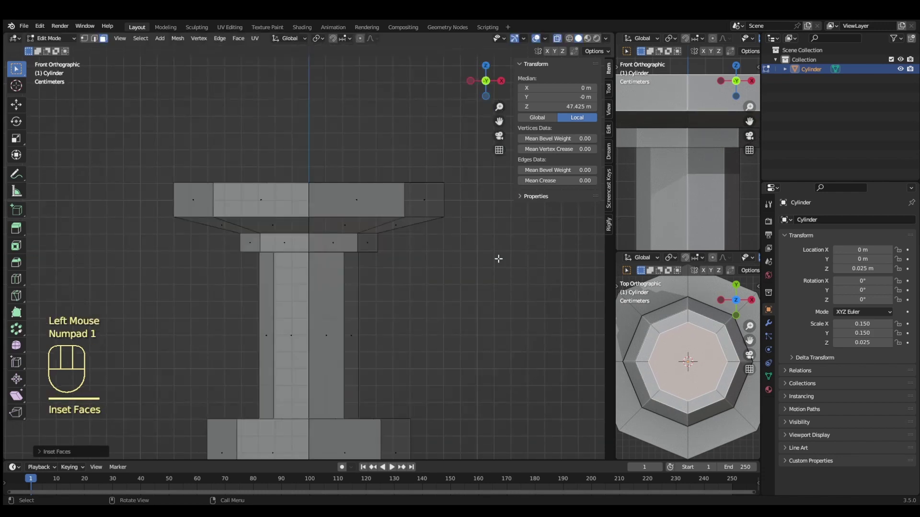
- Extrude the inset face downward by about 0.015 m to hollow out the top of the cap
middle_click_drag(498, 259, 497, 285)
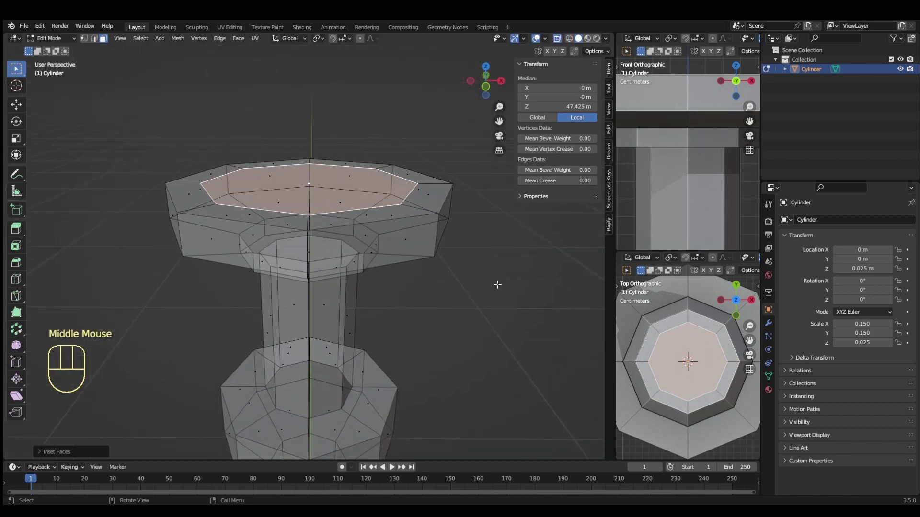
key("e")
key("z")
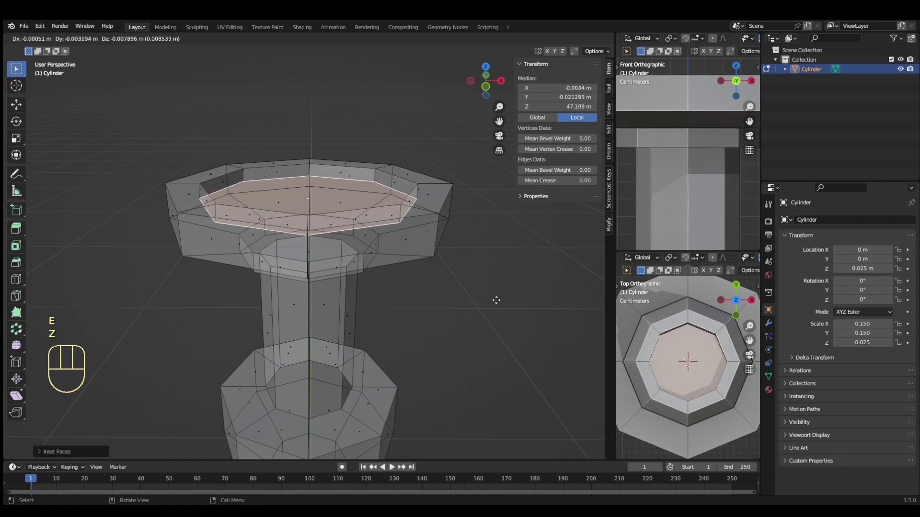
left_click(494, 315)
middle_click_drag(495, 314, 475, 330)
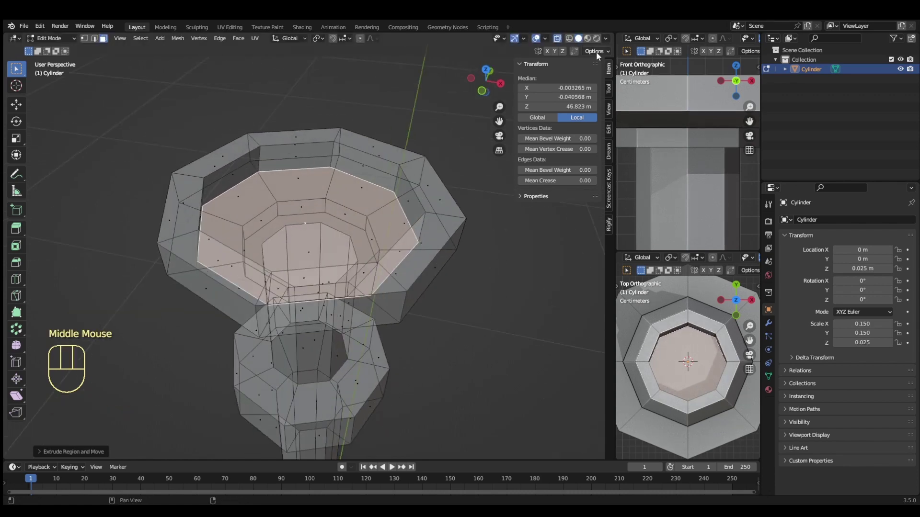
- Turn off X-ray display and inspect the recessed cap, the collar and the full post from several angles
middle_click_drag(681, 144, 719, 174)
scroll(682, 191, "down", 4)
middle_click_drag(495, 234, 498, 221)
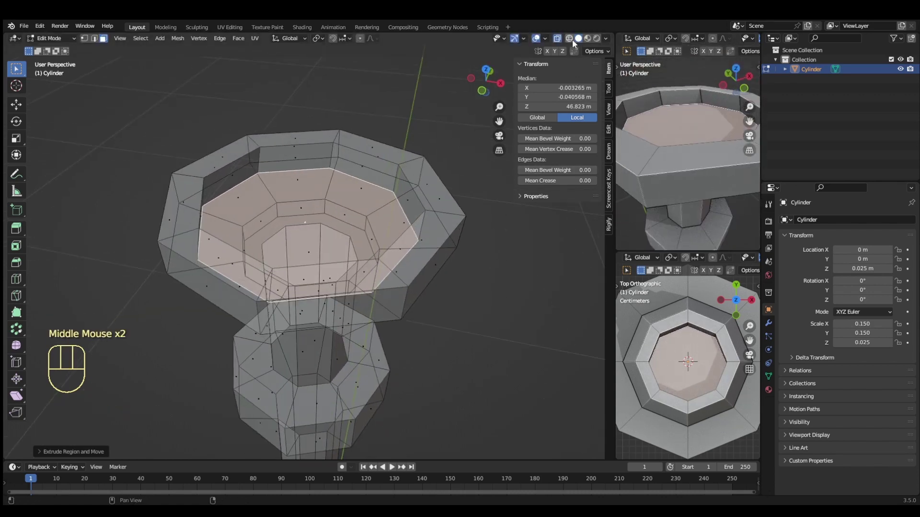
left_click(557, 38)
scroll(411, 226, "down", 3)
middle_click_drag(419, 235, 525, 220)
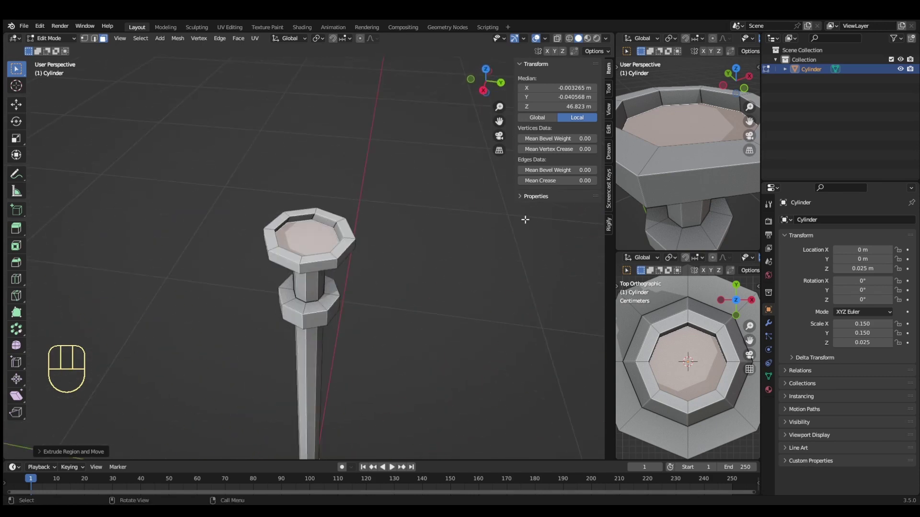
key("KP_1")
scroll(384, 307, "down", 2)
middle_click_drag(379, 297, 373, 251)
scroll(350, 344, "up", 2)
scroll(372, 251, "down", 2)
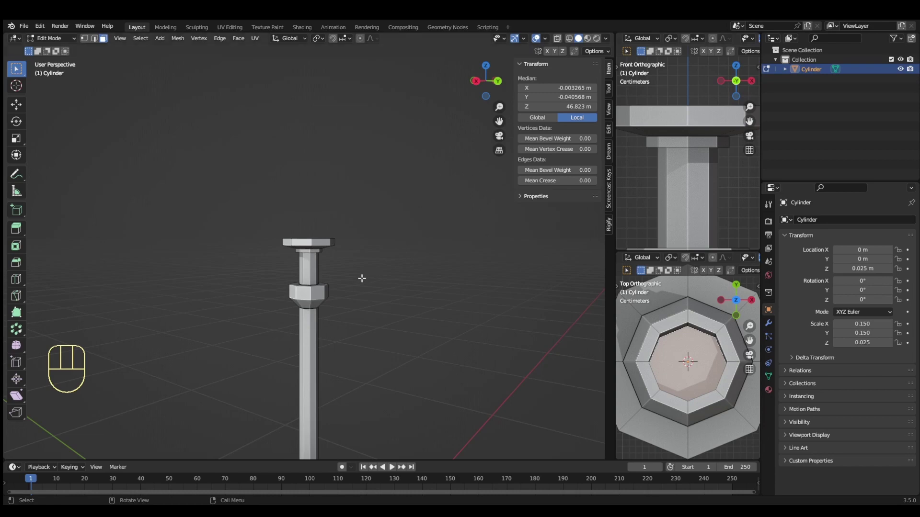
key("KP_1")
scroll(362, 279, "down", 3)
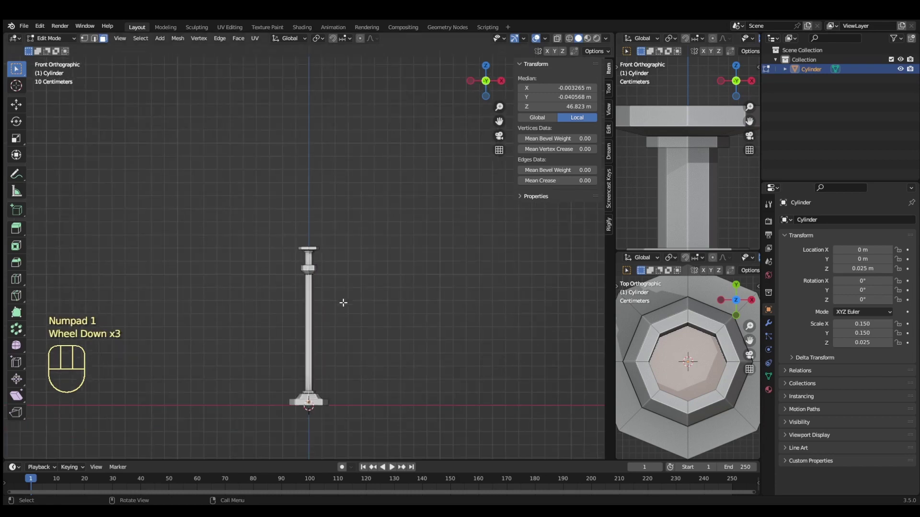
- Leave Edit Mode and add a separate cylinder mesh with 8 vertices
key("Tab")
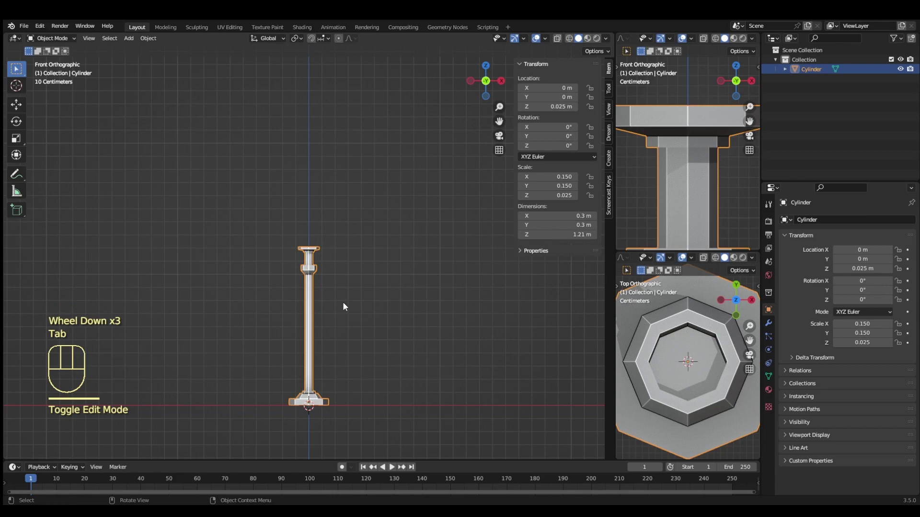
key("shift+a")
mouse_move(343, 302)
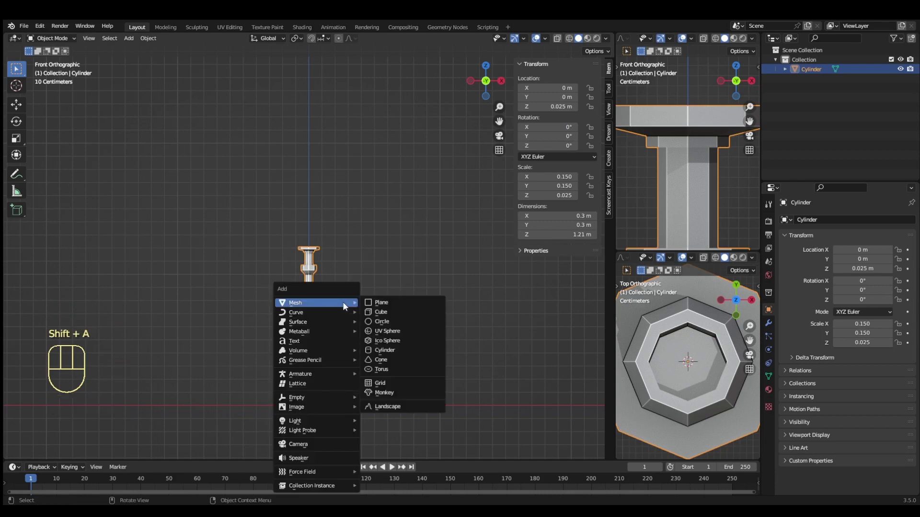
left_click(382, 352)
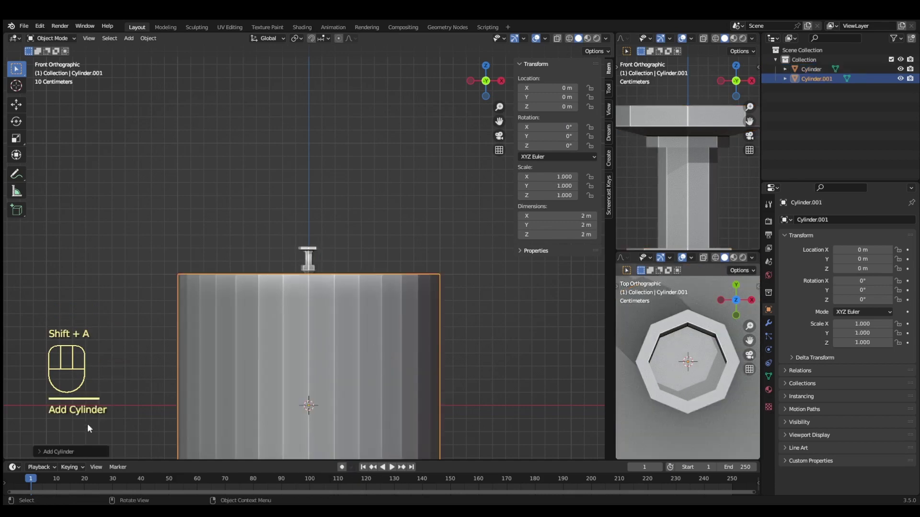
left_click(54, 453)
left_click_drag(144, 339, 134, 338)
left_click(39, 324)
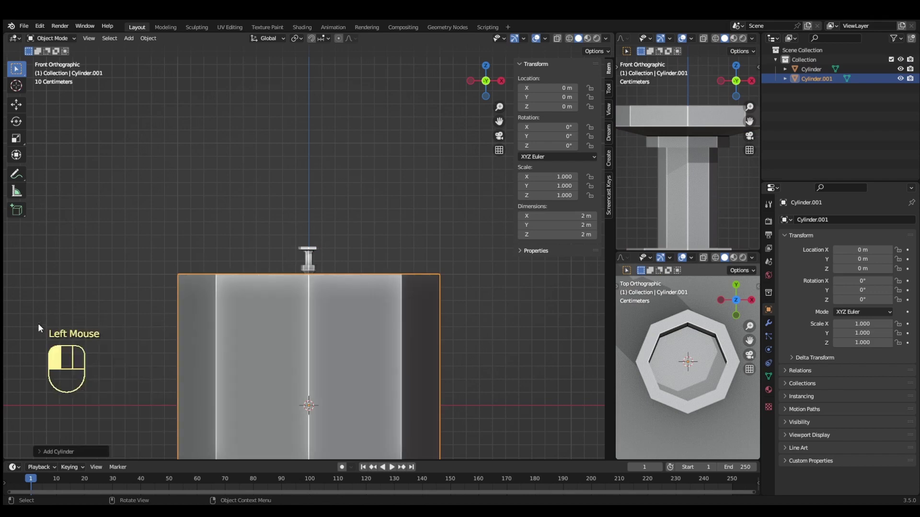
- Set the new cylinder's dimensions to 0.04 m in X, 0.04 m in Y and 0.02 m in Z
left_click(572, 217)
type(".04")
key("Return")
left_click(570, 225)
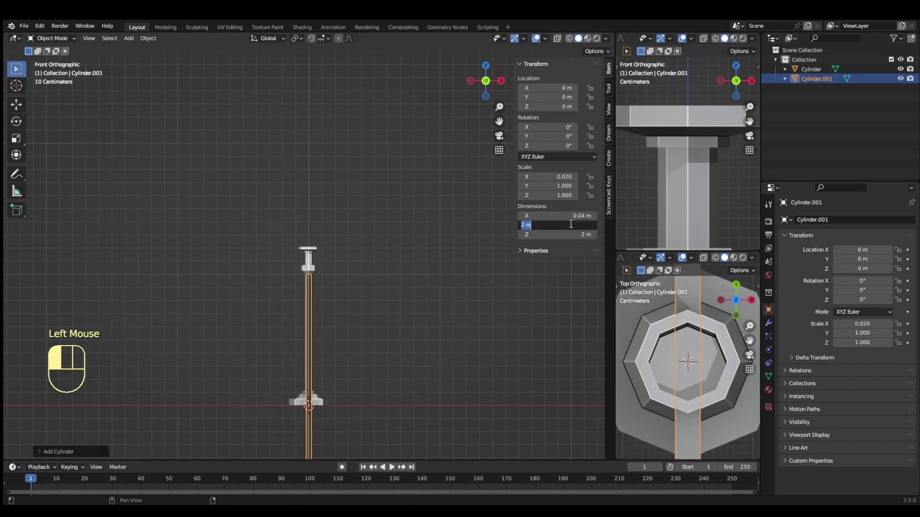
type(".04")
key("Return")
left_click(573, 234)
type(".02")
key("Return")
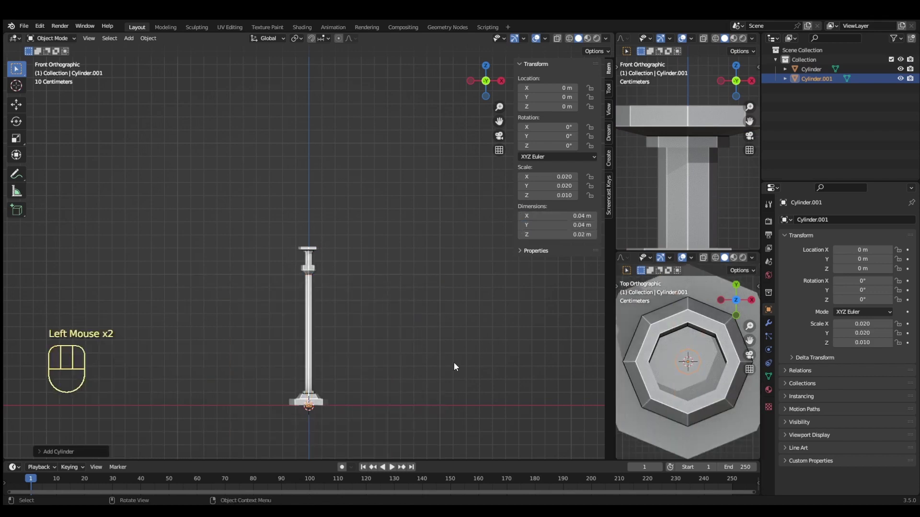
- Move the small cylinder beside the pole just below the collar, at about X 0.05 m and Z 0.99 m
key("g")
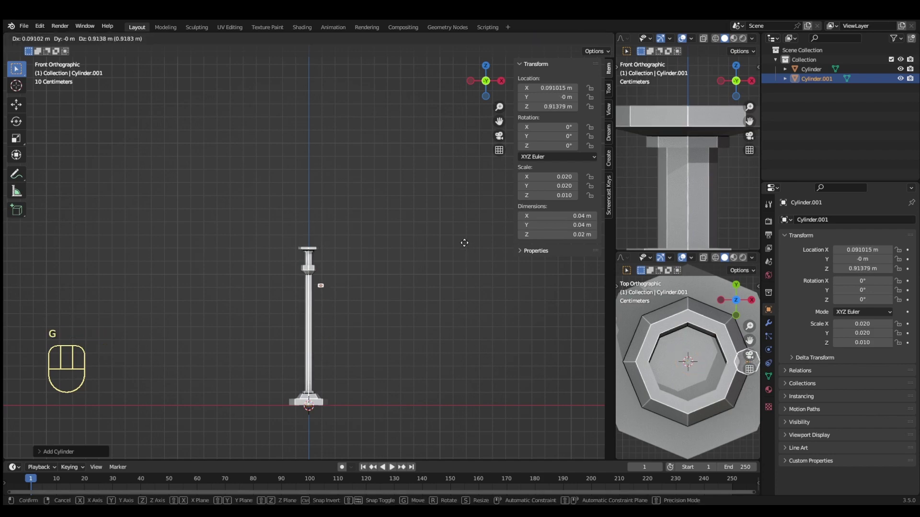
left_click(464, 233)
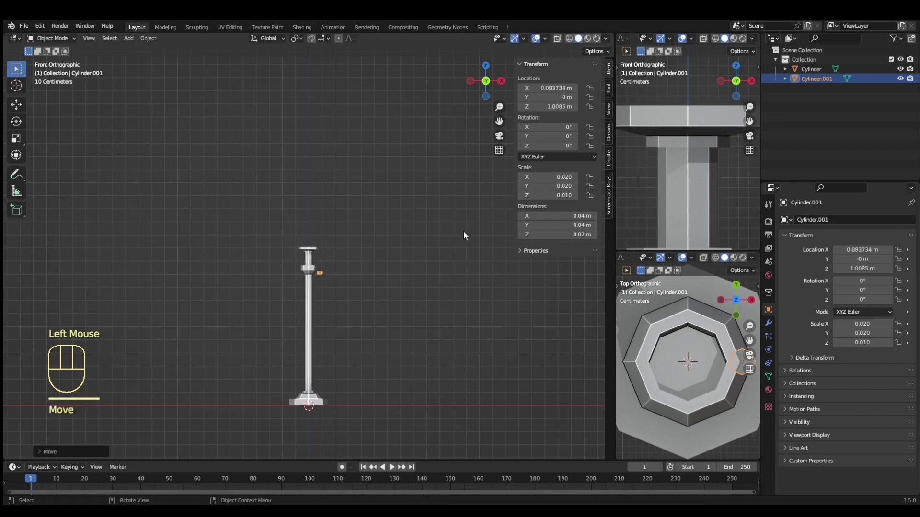
key("KP_Decimal")
scroll(402, 311, "down", 4)
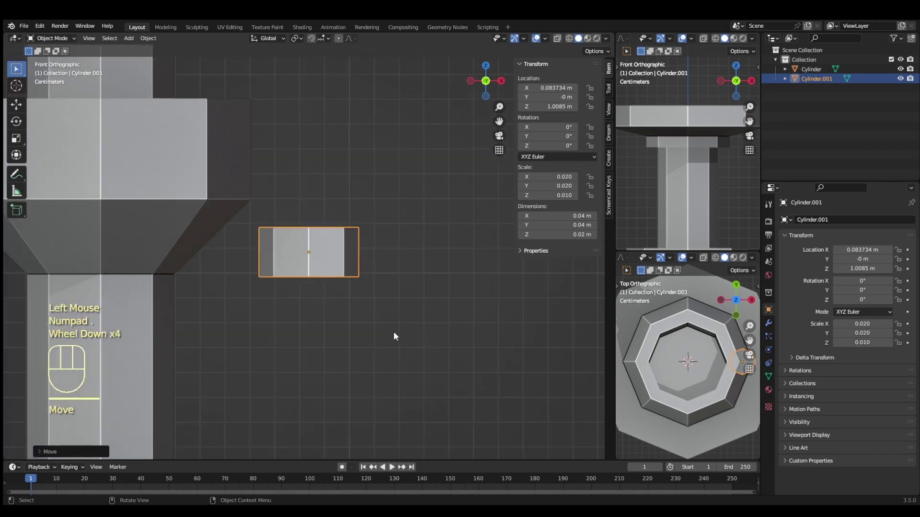
key("g")
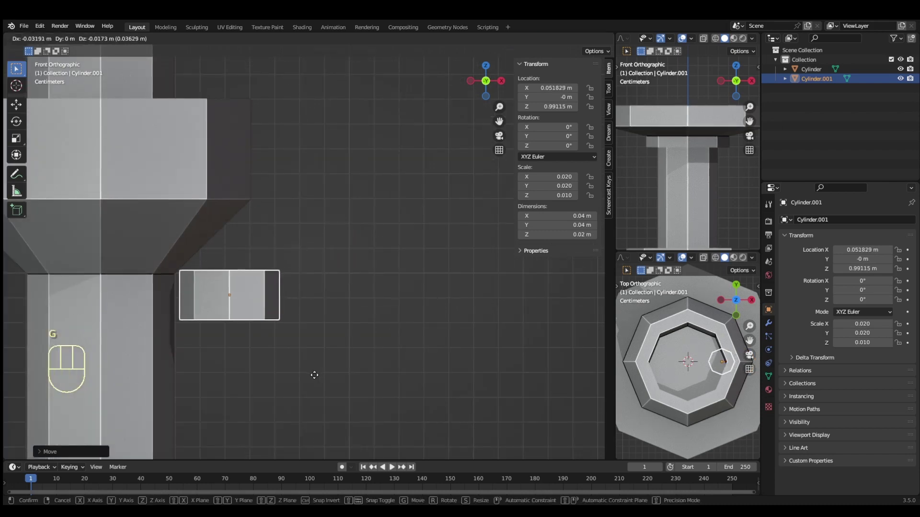
left_click(314, 375)
- Tilt the small cylinder to a Y rotation of -44° and raise it beside the collar's sloped underside to about Z 1.006 m
key("r")
left_click(301, 246)
key("g")
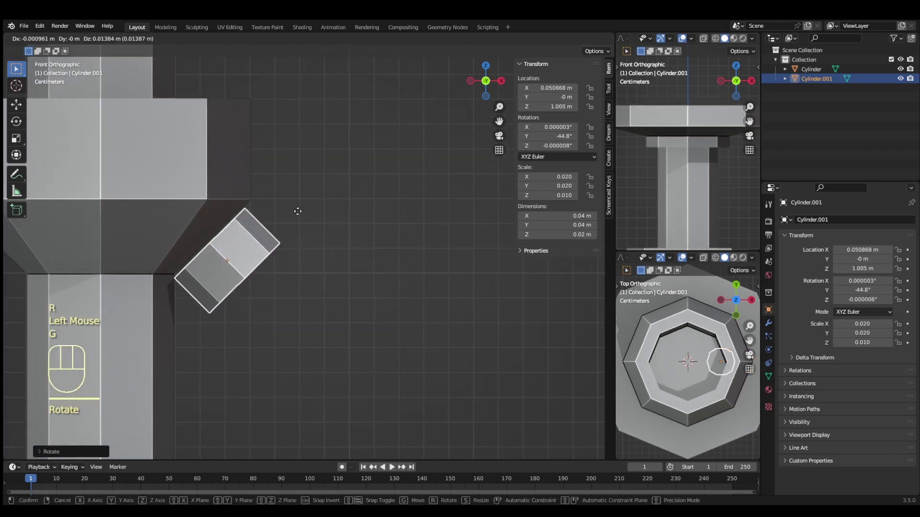
left_click(297, 210)
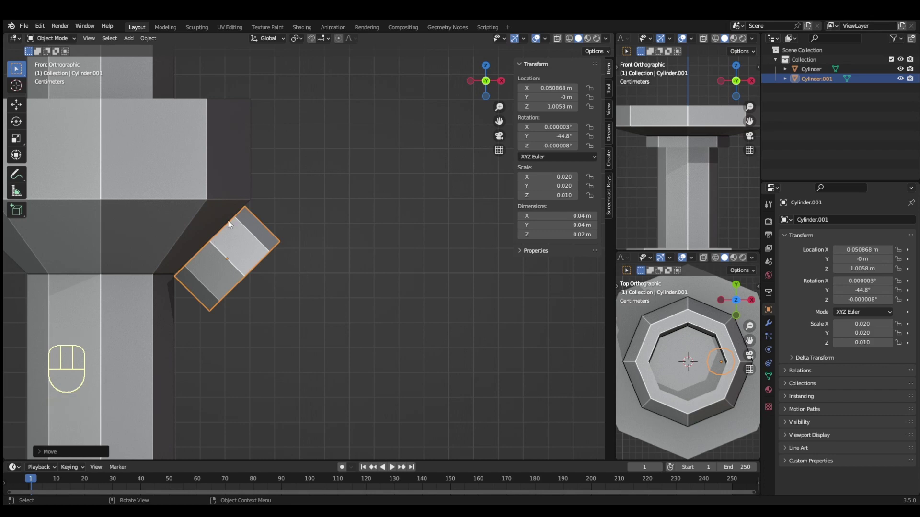
left_click(566, 136)
key("BackSpace")
type("-44")
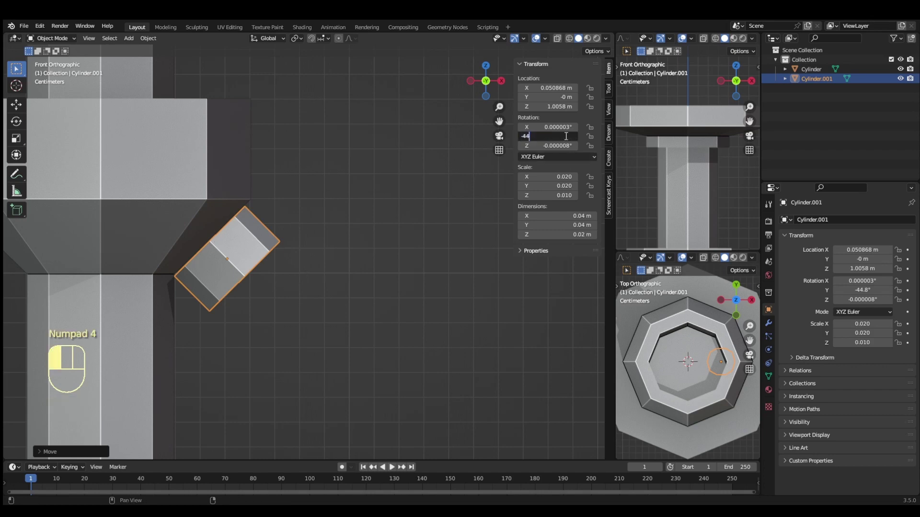
key("KP_Enter")
- Move the tilted cylinder up against the collar's sloped face, to about X 0.05 m and Z 1.0085 m
key("g")
left_click(322, 317)
mouse_move(322, 317)
middle_mouse_down()
mouse_move(274, 308)
mouse_move(264, 263)
mouse_move(364, 302)
mouse_move(339, 319)
middle_mouse_up()
key("KP_1")
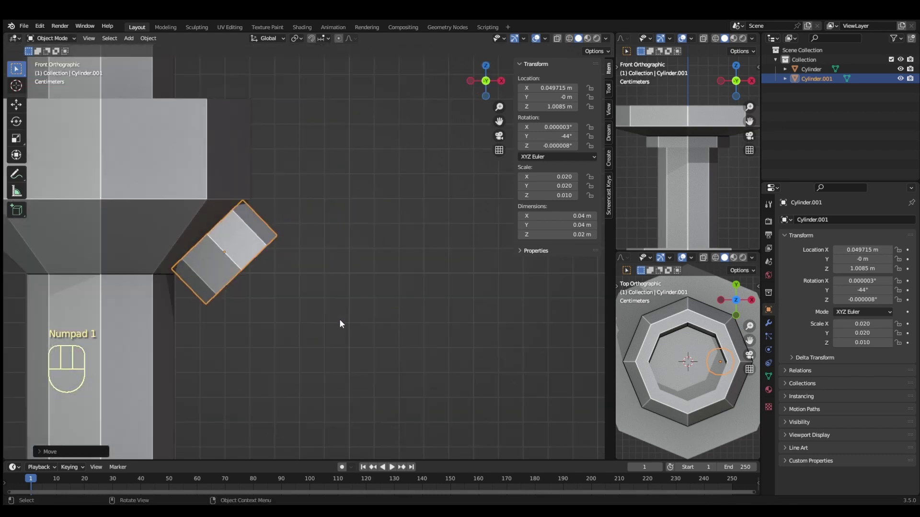
- Place the 3D cursor beside the upper pole, between cap and collar height, at about X 0.2 m and Z 1.1 m
scroll(339, 319, "down", 3)
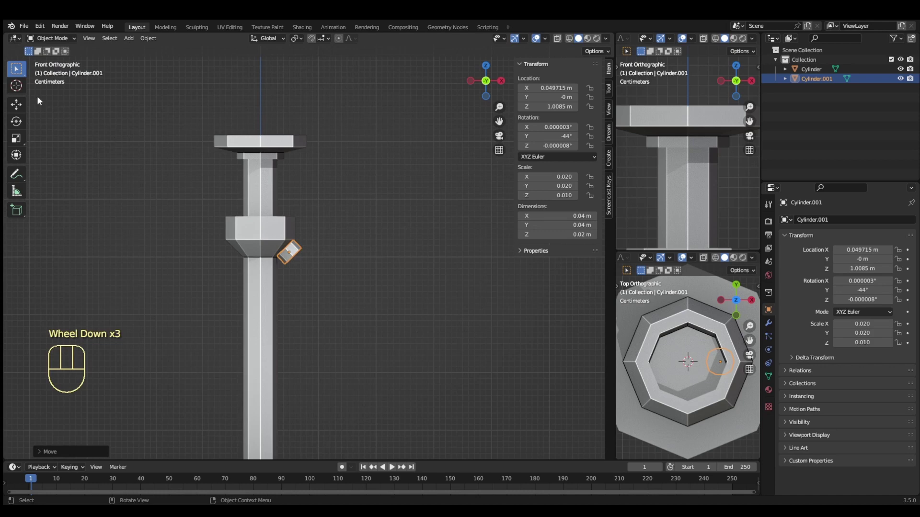
left_click(16, 85)
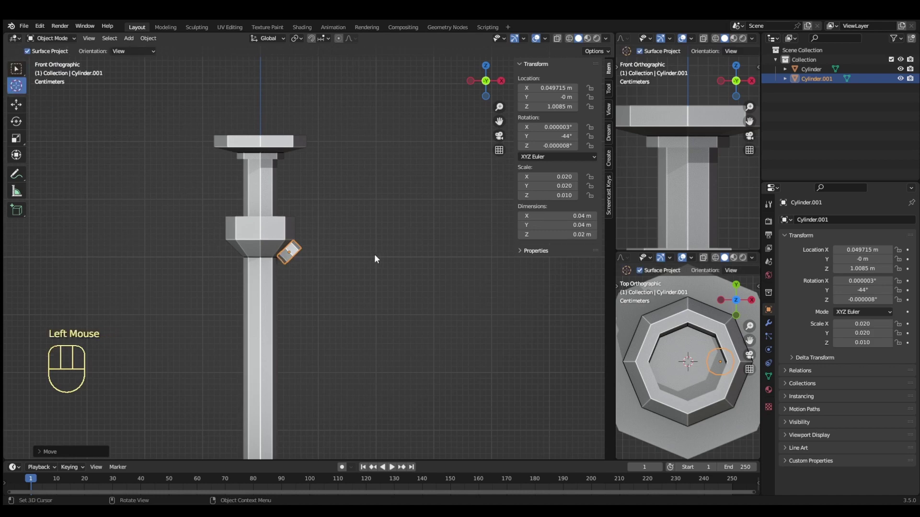
left_click(375, 200)
- Spin the small cylinder's outer end face about 157° around the 3D cursor on the Y axis to form an upward-curving arm
key("Tab")
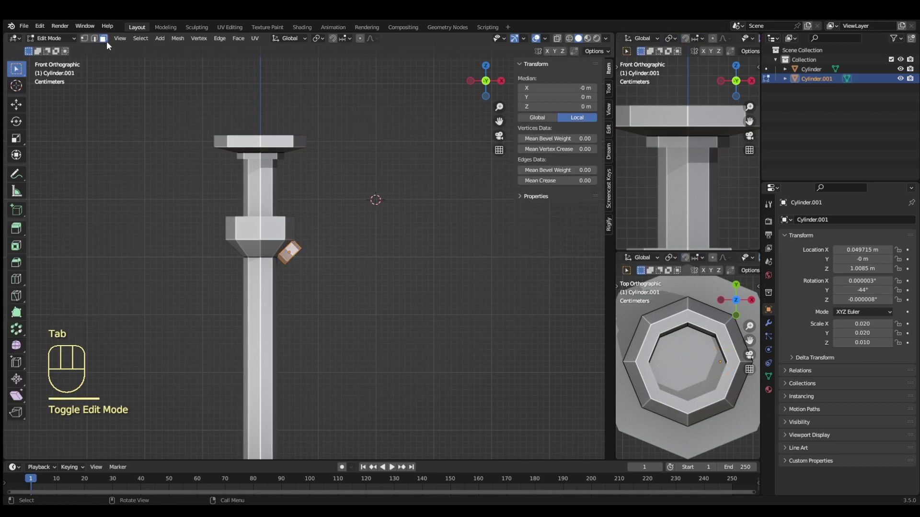
scroll(312, 279, "up", 2)
middle_click_drag(312, 279, 323, 312)
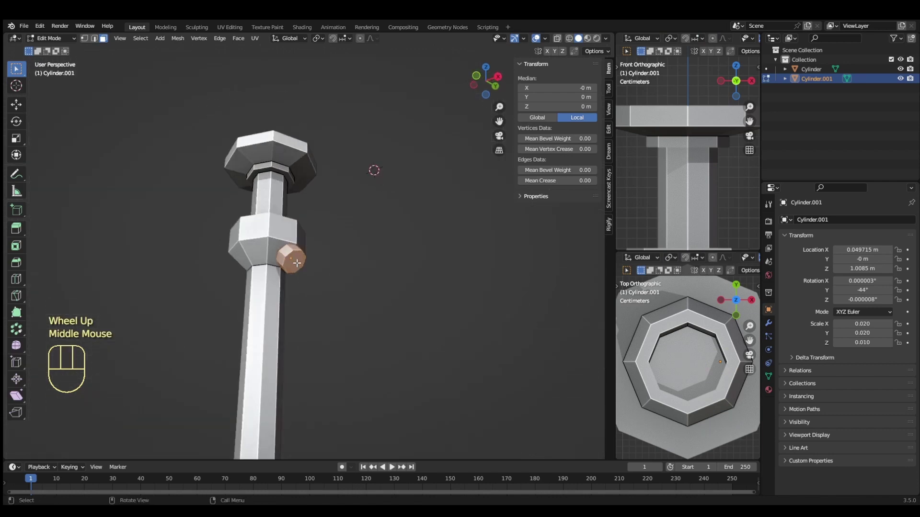
left_click(306, 275)
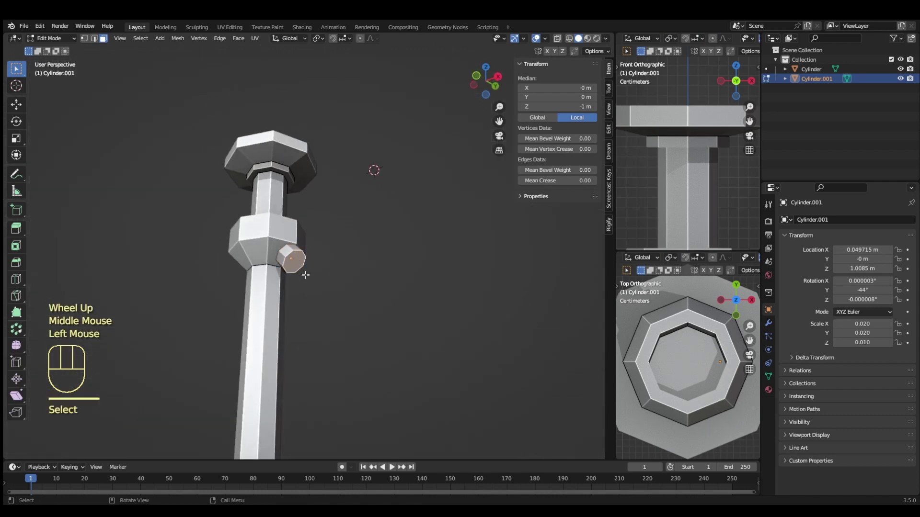
left_click(17, 329)
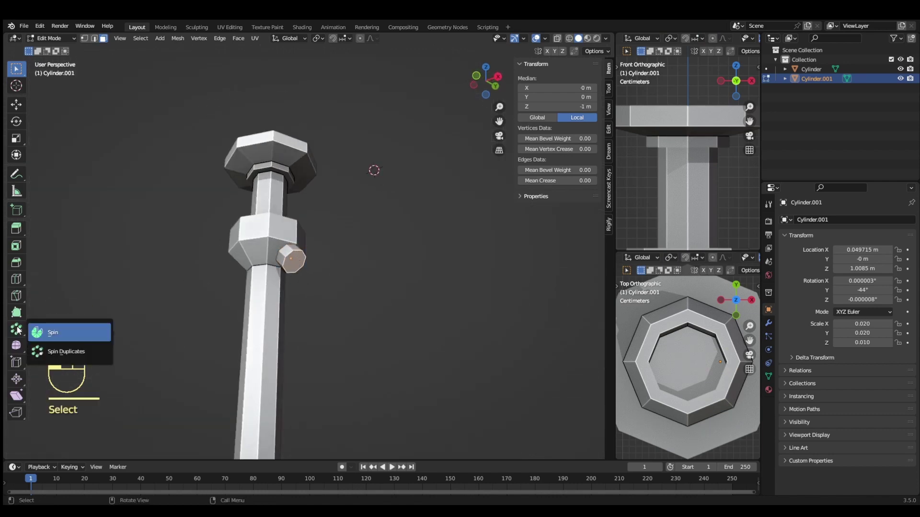
left_click(65, 350)
middle_click_drag(316, 270, 352, 303)
left_click(110, 51)
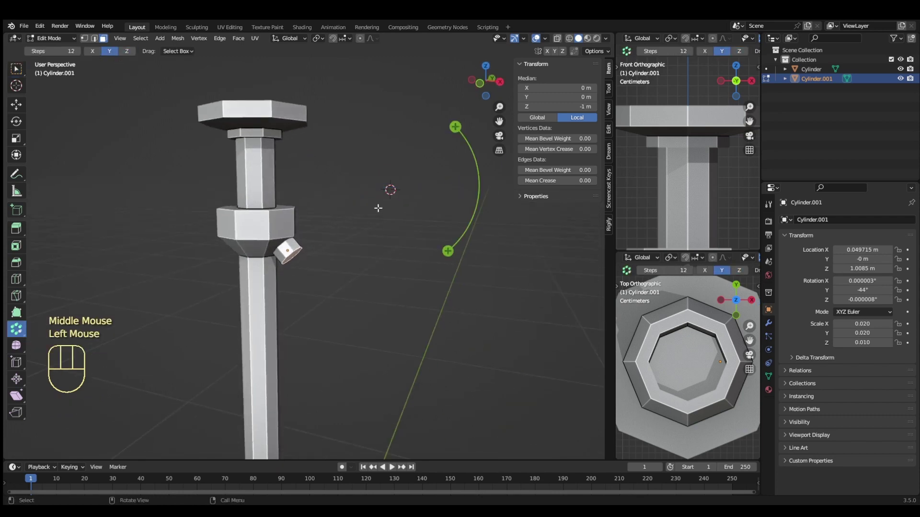
key("KP_1")
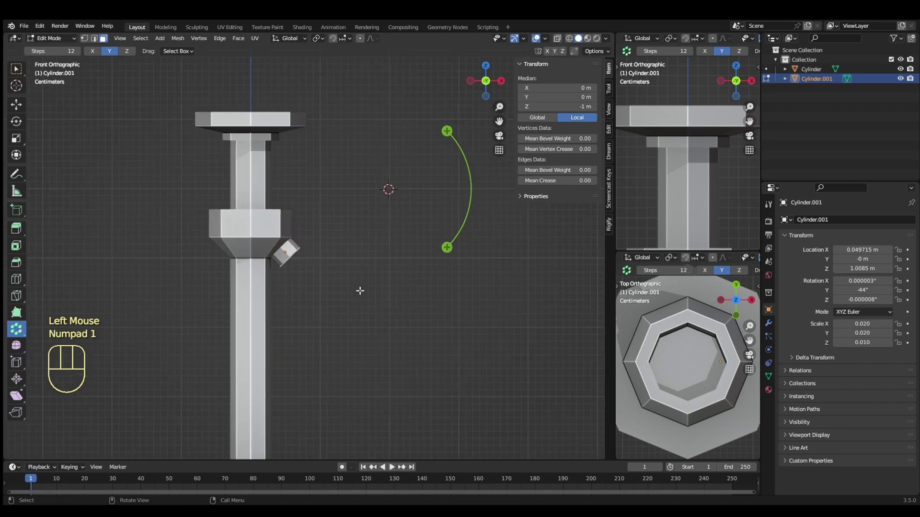
left_click_drag(455, 242, 375, 163)
- Set the arm's spin to 6 steps and slightly adjust its sweep angle
left_click(63, 452)
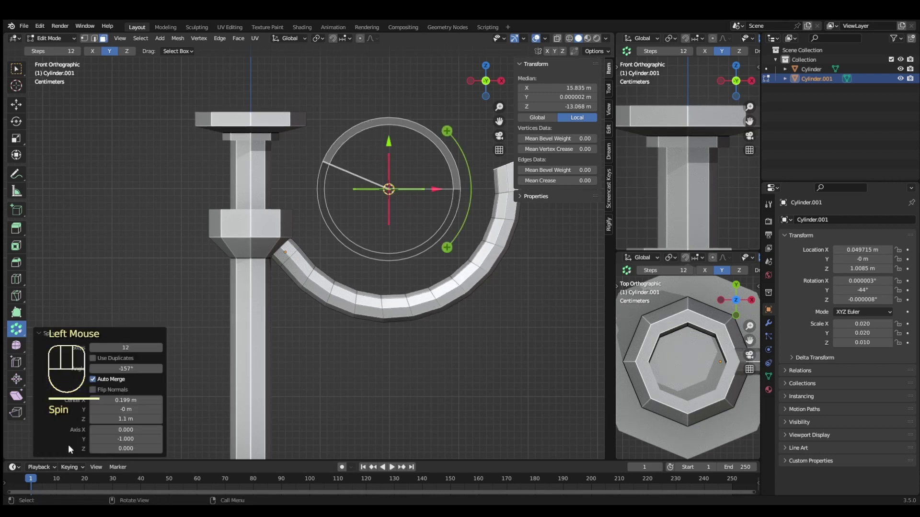
left_click(140, 349)
type("6")
key("Return")
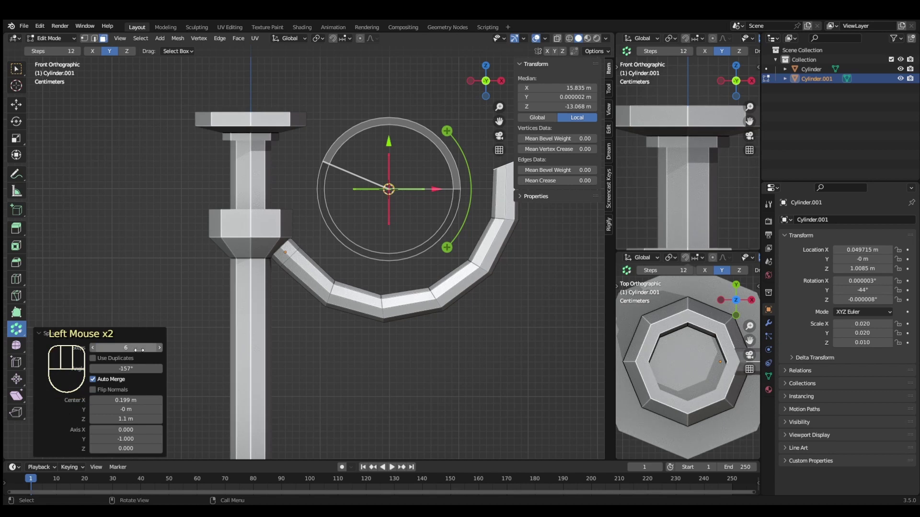
scroll(431, 367, "down", 2)
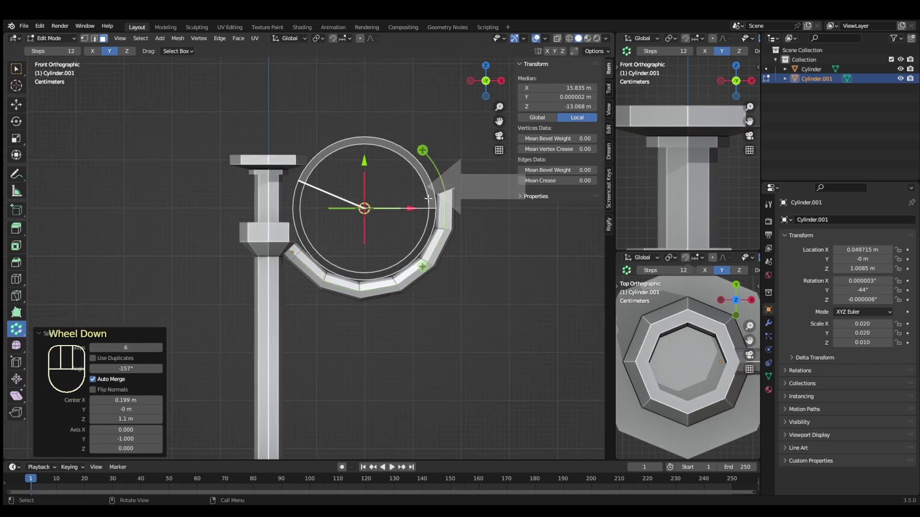
left_click_drag(428, 197, 426, 191)
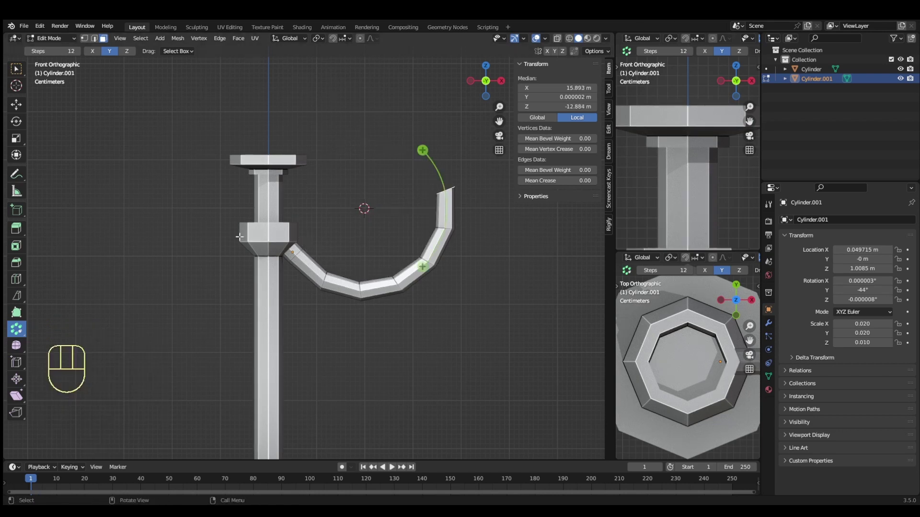
- Bisect the whole arm horizontally near its raised tip at about Z 1.11 m, with Fill and Clear Outer enabled
left_click(16, 68)
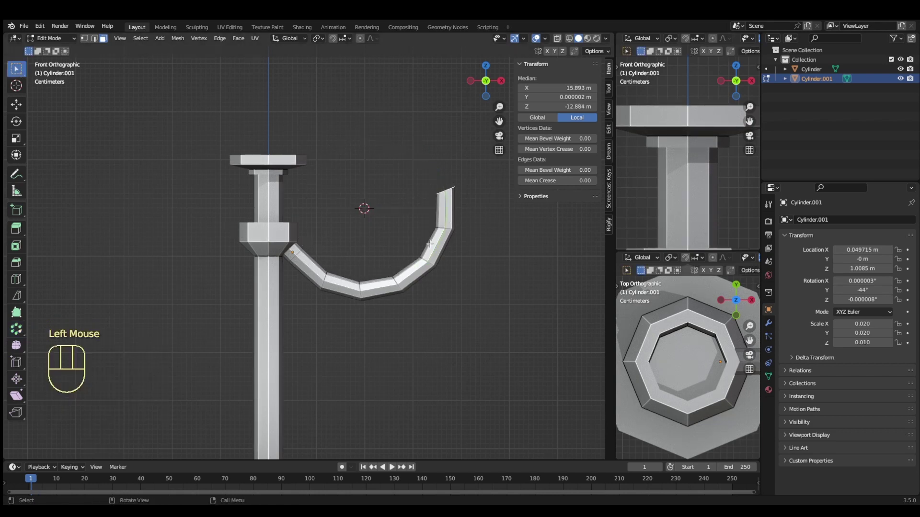
key("a")
left_click_drag(19, 297, 48, 318)
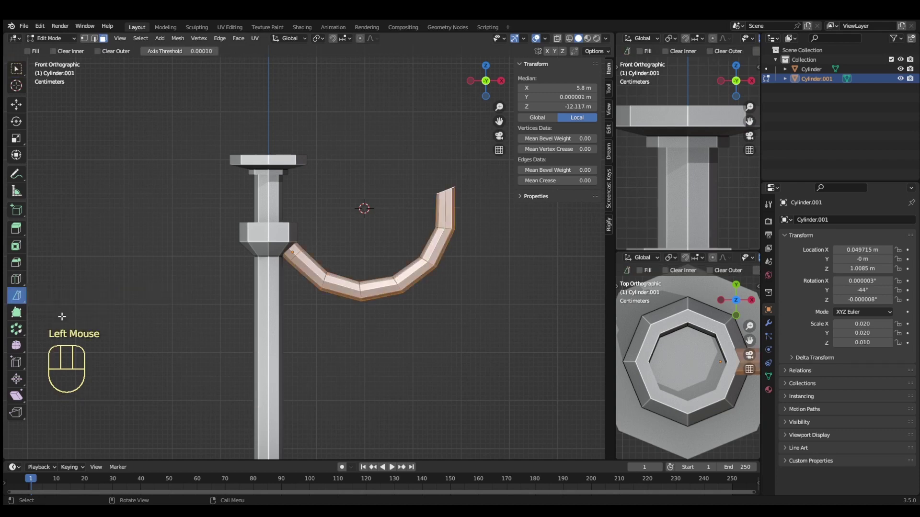
left_click_drag(426, 203, 508, 203)
left_click(96, 417)
left_click(95, 438)
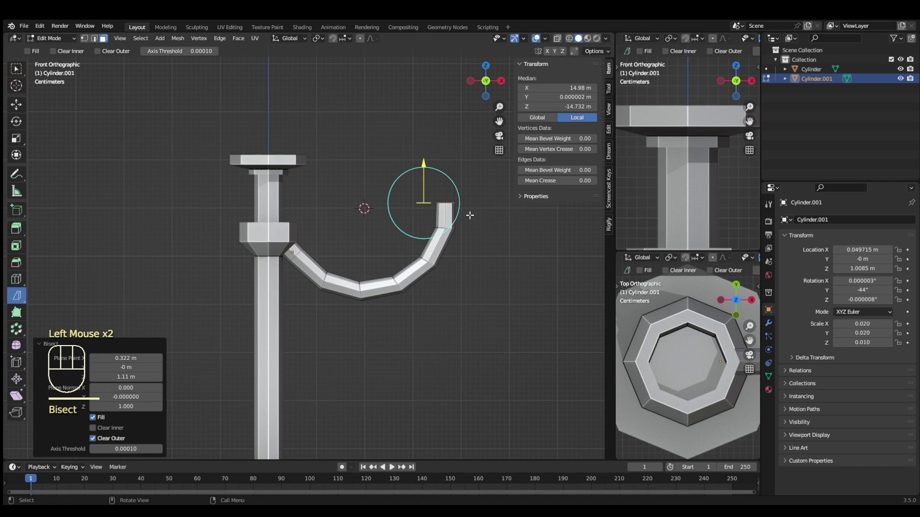
left_click(15, 68)
key("Tab")
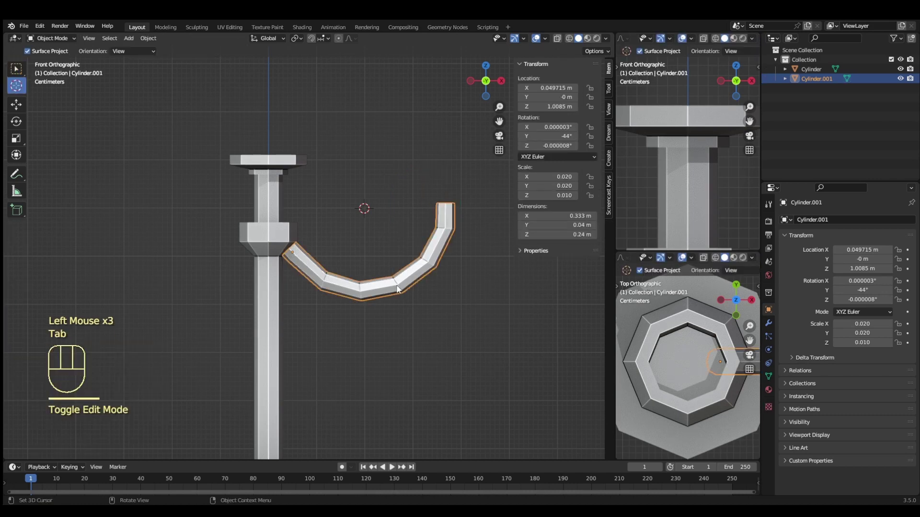
- Reset the 3D cursor to the world origin and set the pivot point to 3D Cursor
key("KP_7")
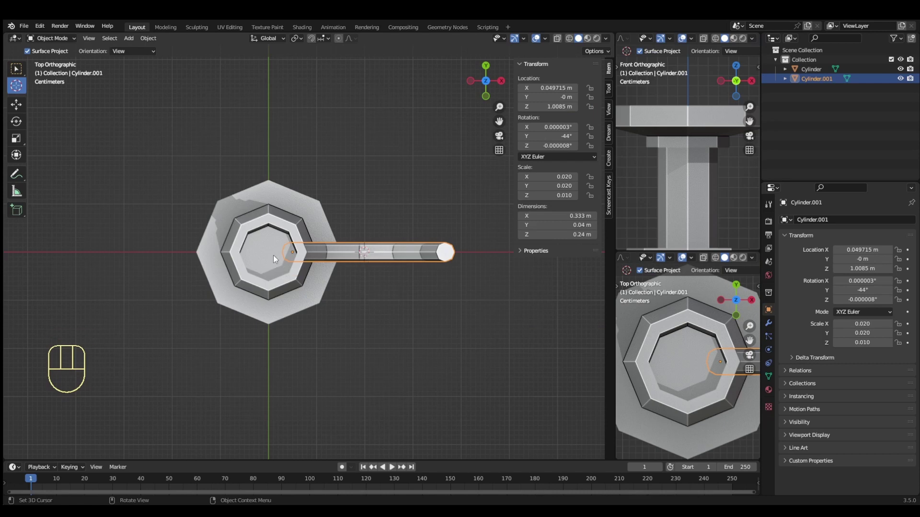
key("shift+c")
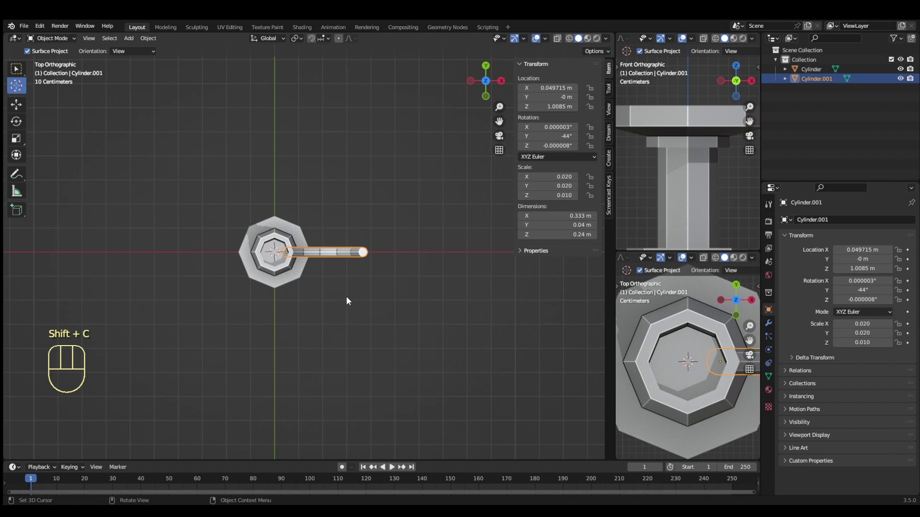
key("period")
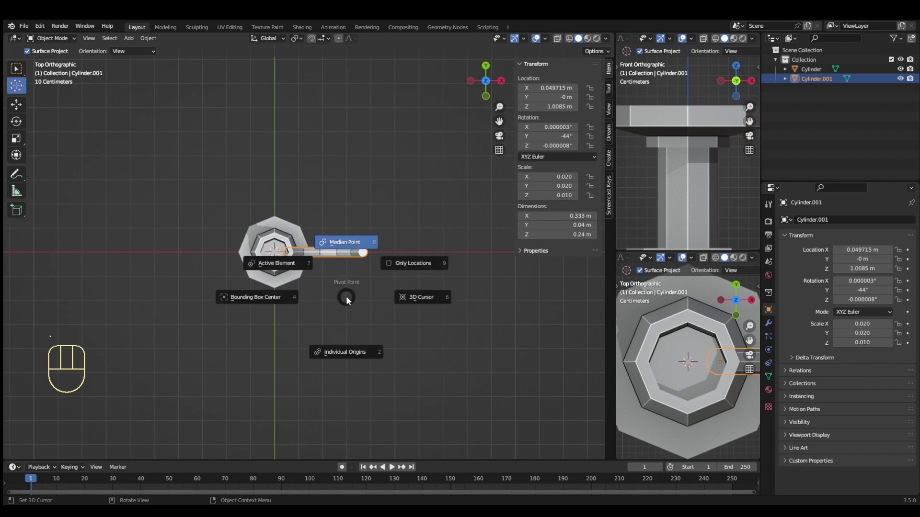
left_click(423, 300)
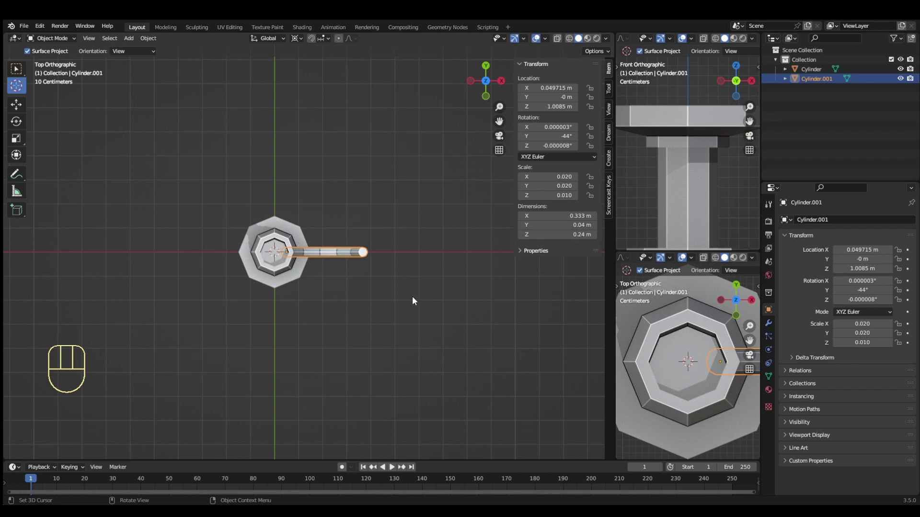
key("r")
right_click(339, 188)
- Duplicate the curved arm rotated 90° around the post, and repeat the duplication twice to make four evenly spaced arms
key("shift+d")
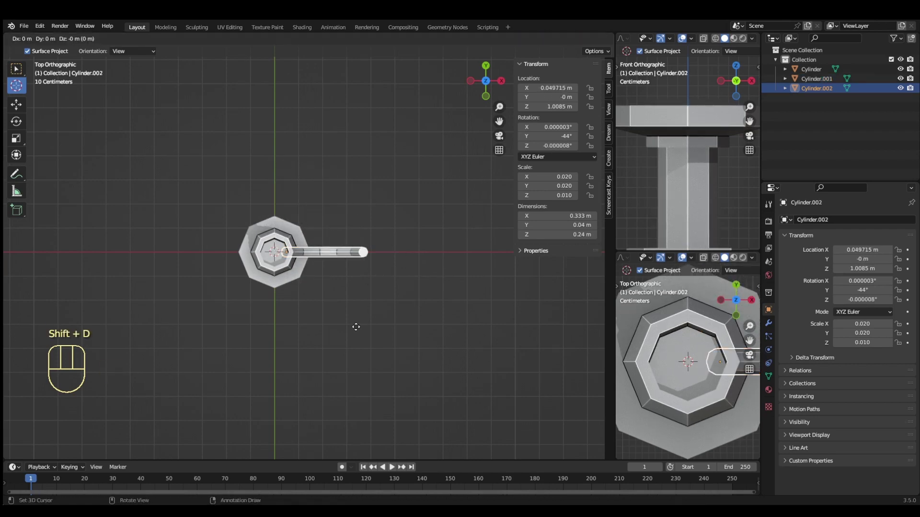
key("r")
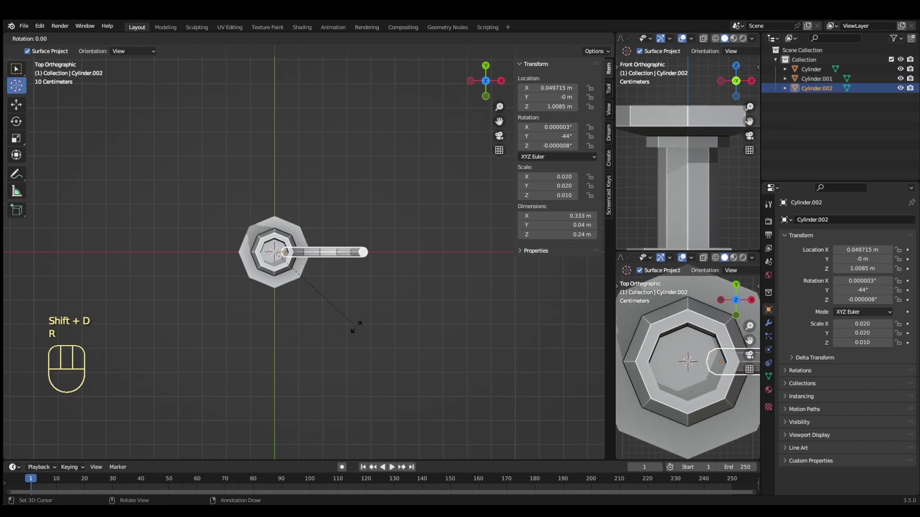
key("KP_9")
key("KP_0")
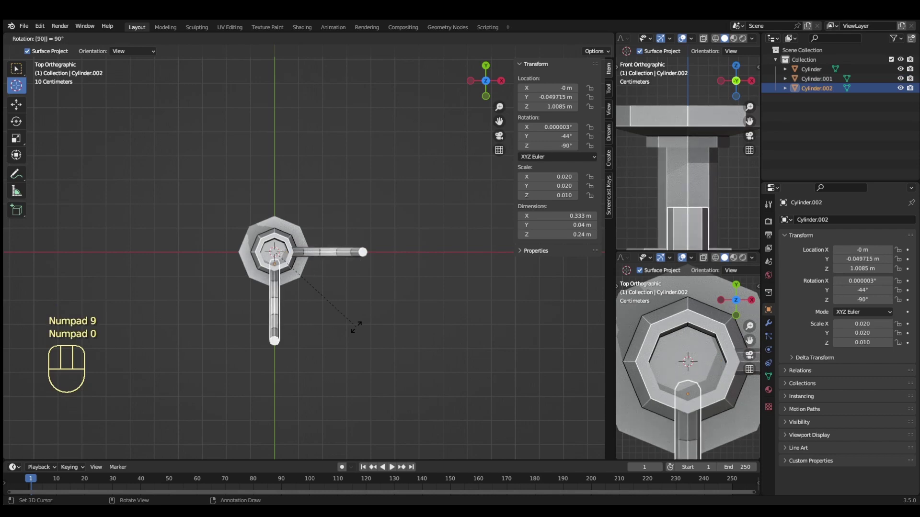
key("KP_Enter")
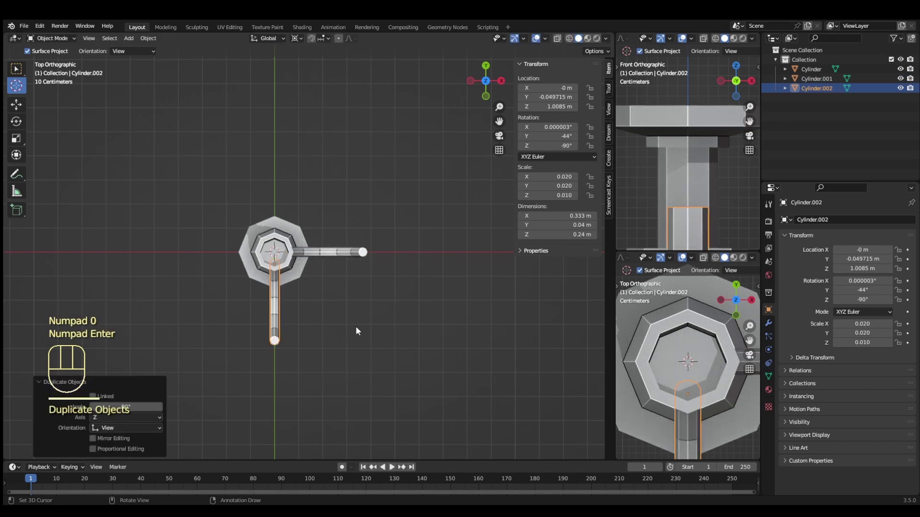
key("shift")
key("shift+r")
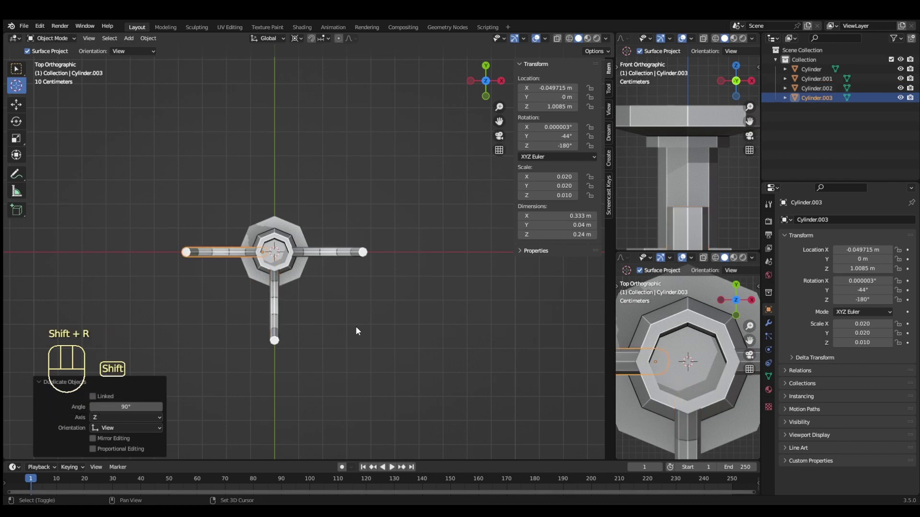
key("shift+r")
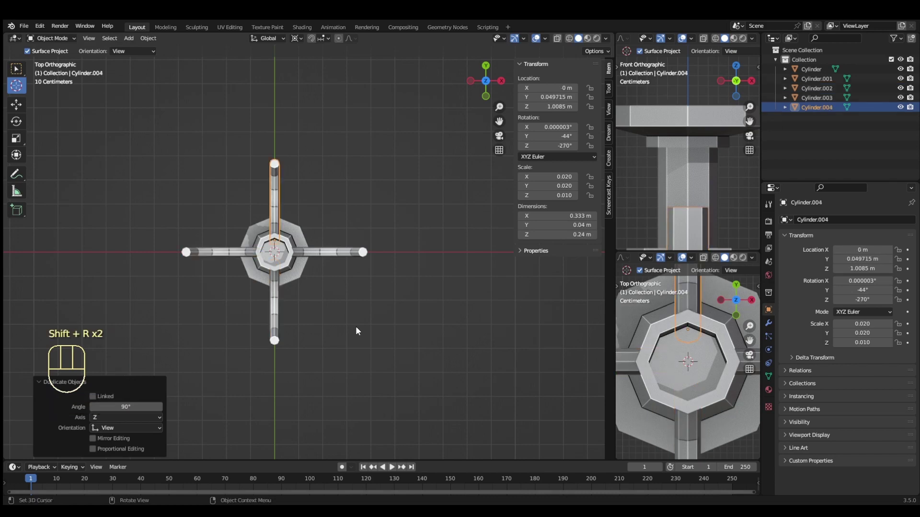
- Duplicate the hollowed cap on top of the post and place the copy about 0.374 m along X, over one arm's tip
middle_click_drag(361, 363, 462, 292)
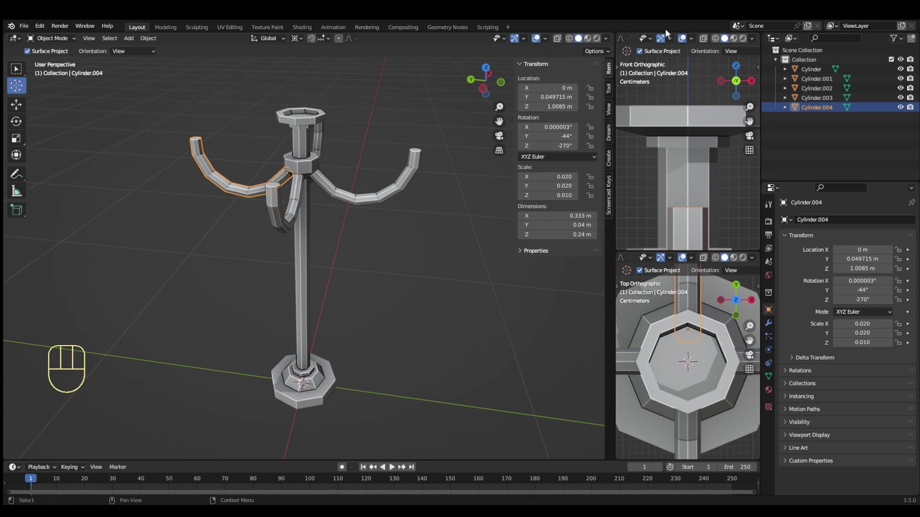
left_click(17, 70)
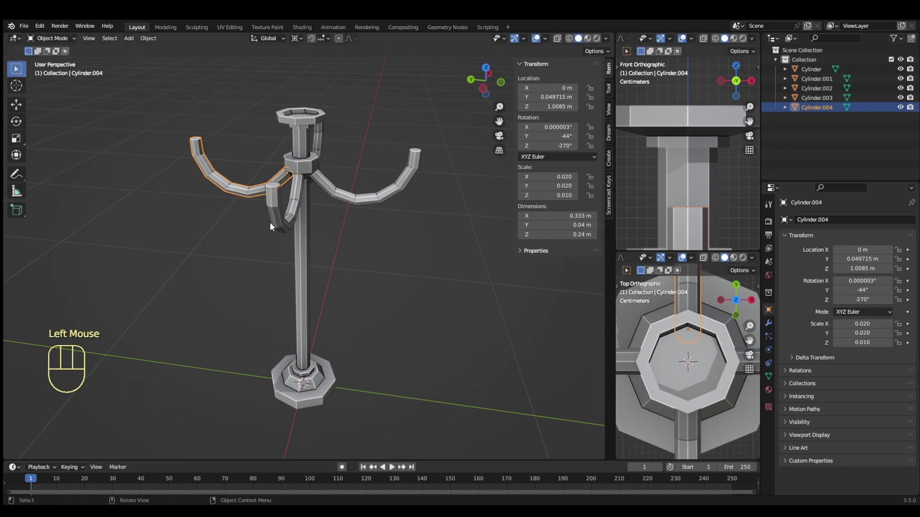
left_click(300, 237)
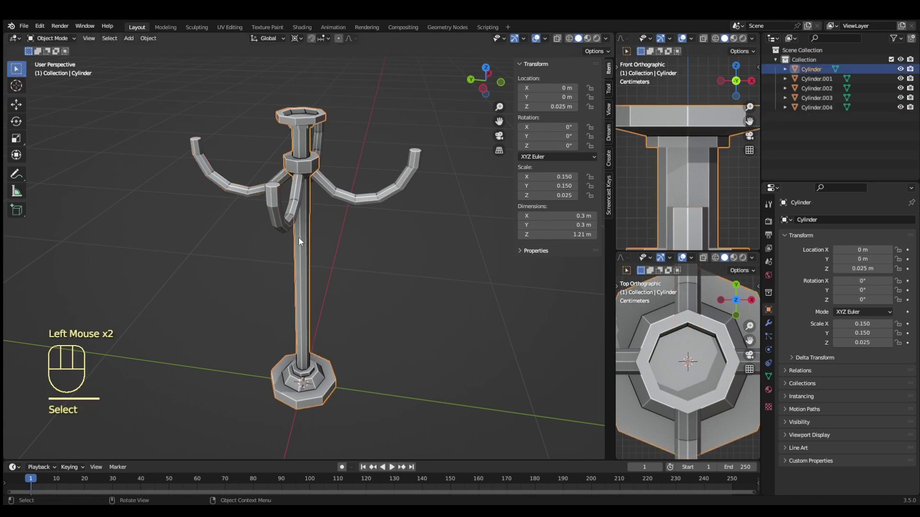
key("Tab")
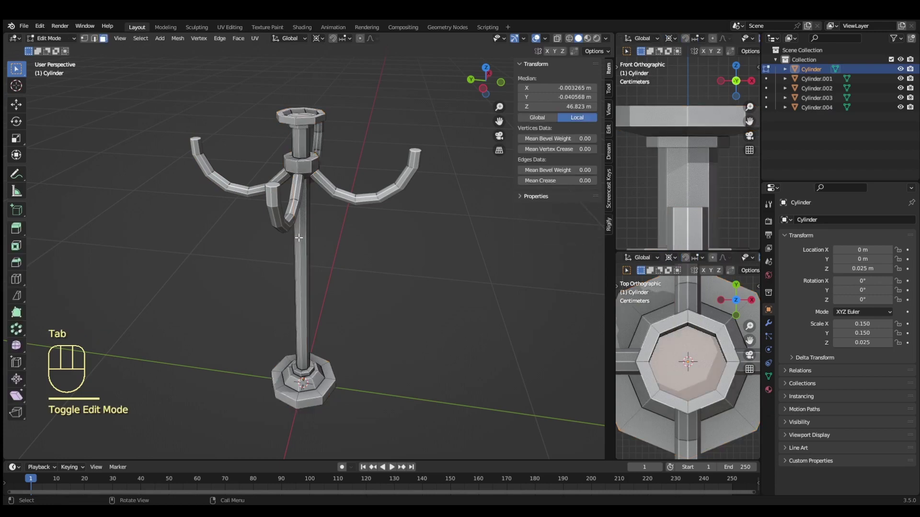
left_click(300, 119)
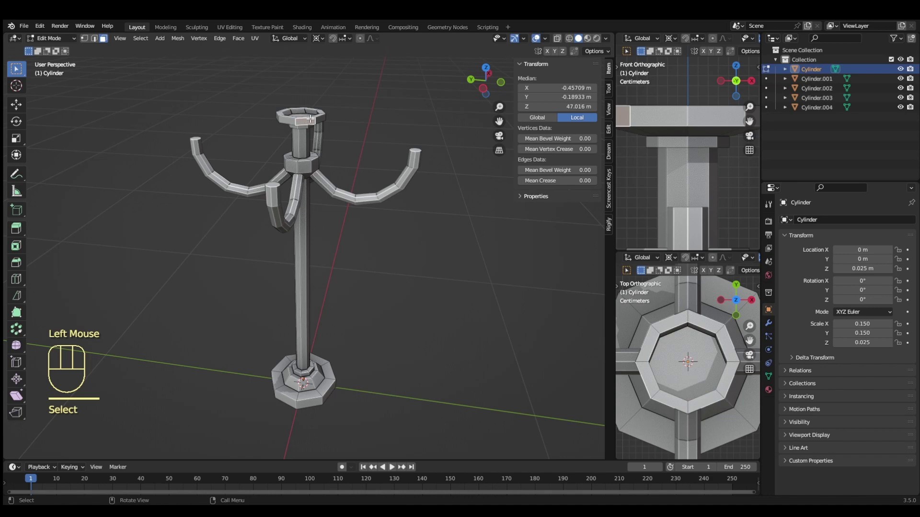
key("l")
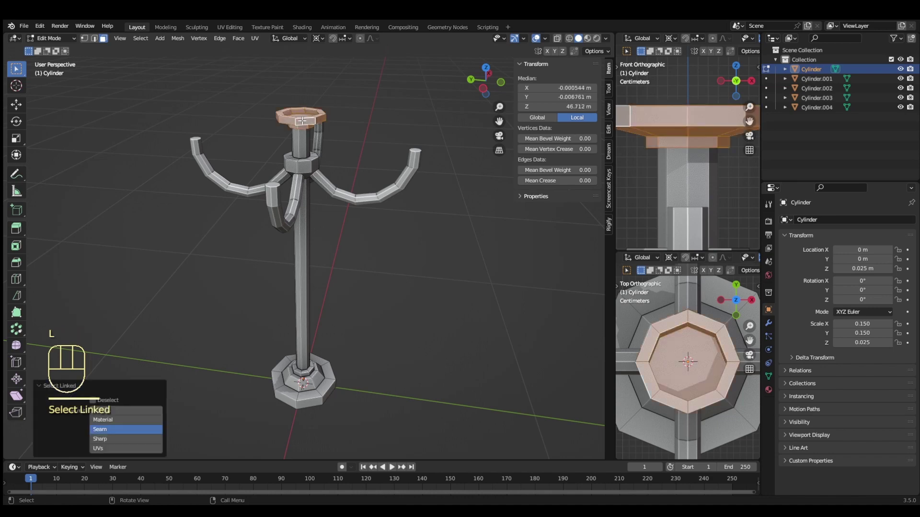
key("KP_7")
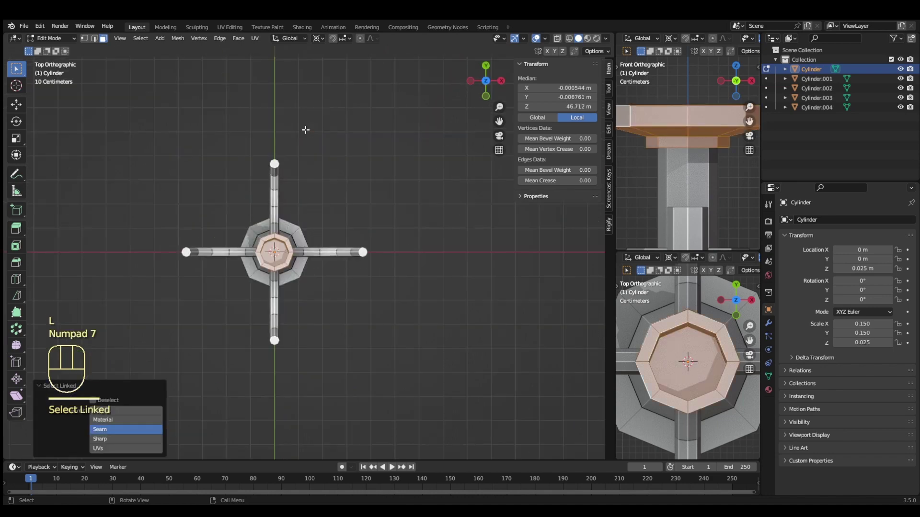
scroll(303, 288, "up", 4)
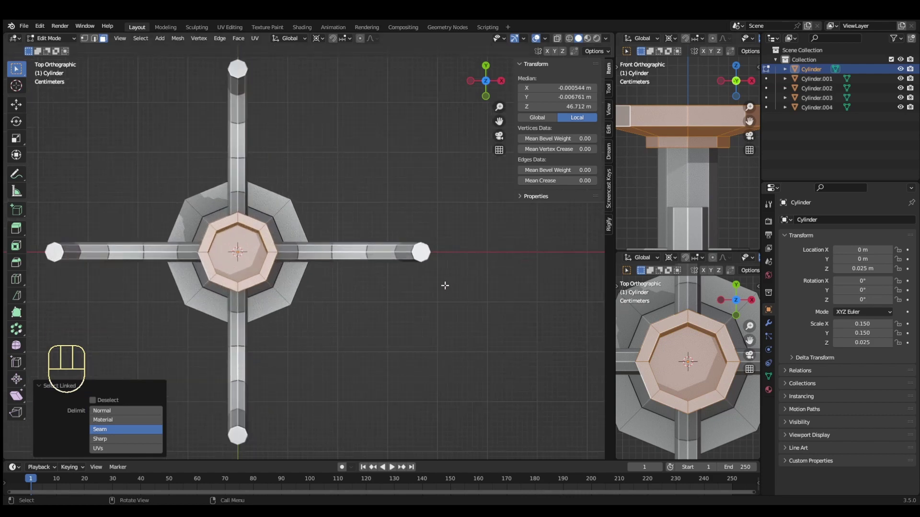
key("shift+d")
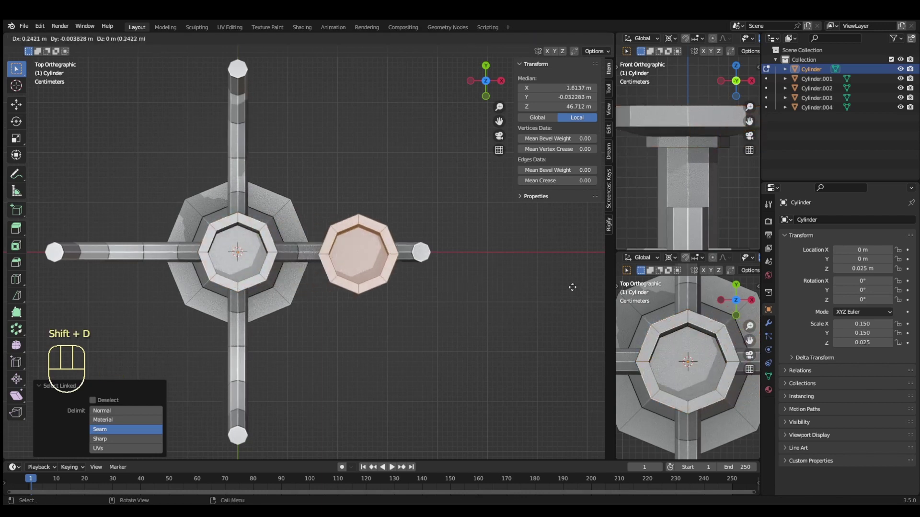
left_click(22, 288)
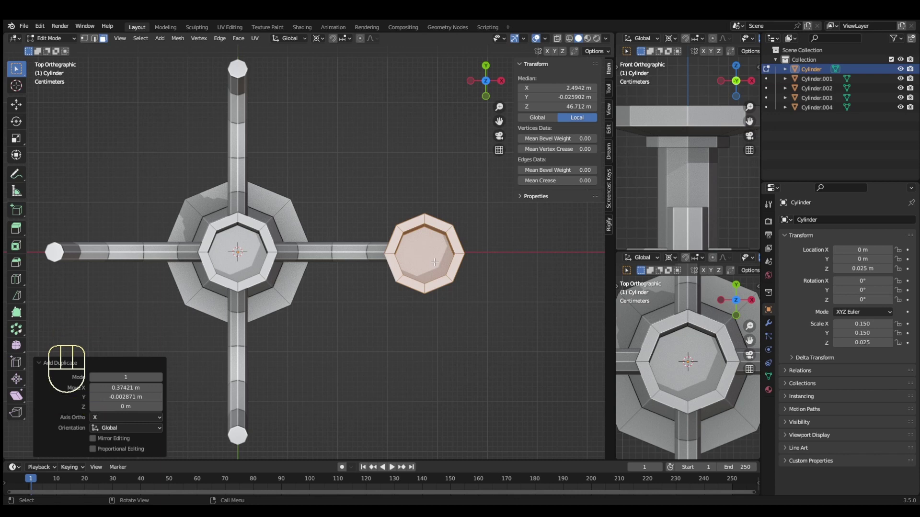
key("period")
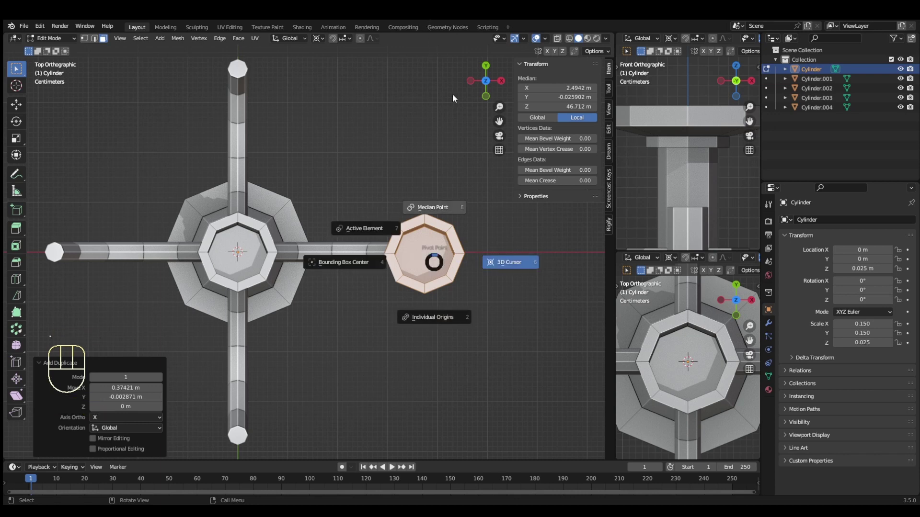
left_click(357, 181)
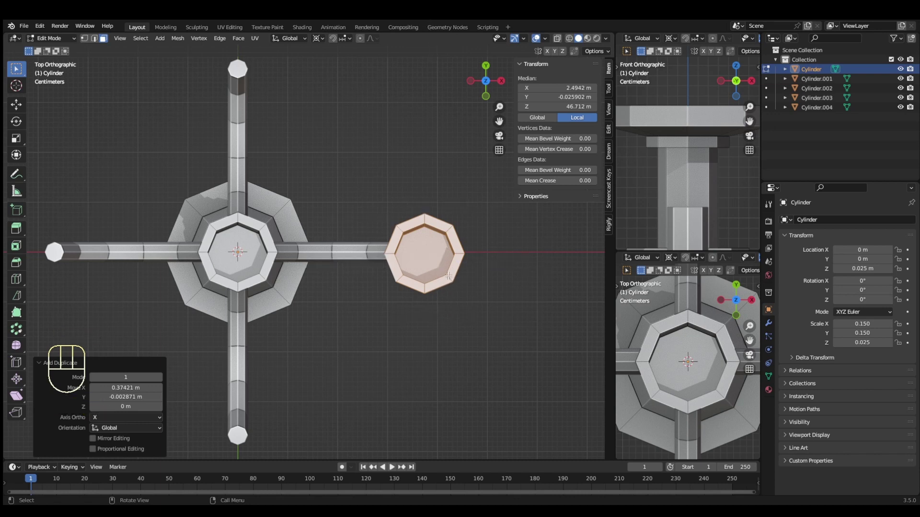
- Centre the copied cap over the arm's end in see-through display, lower it onto the tip, and restore solid shading
key("KP_Decimal")
key("KP_Decimal")
key("KP_Decimal")
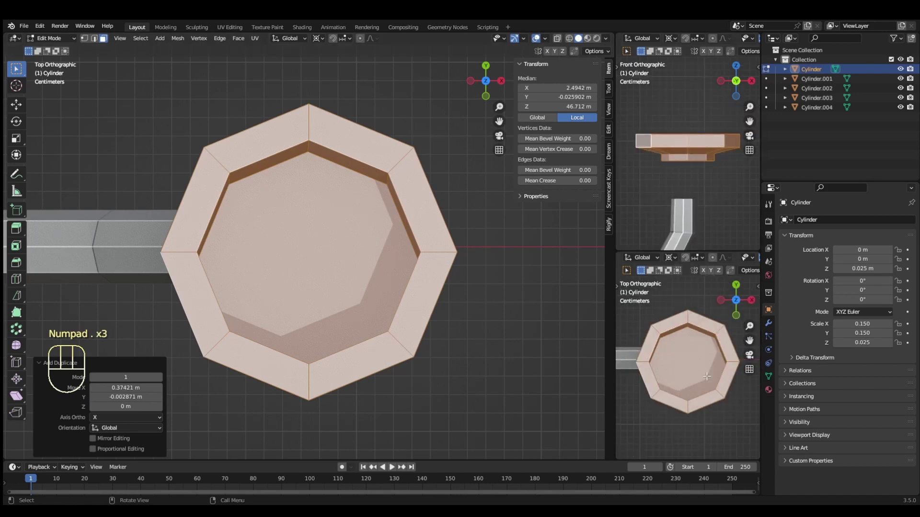
left_click(557, 38)
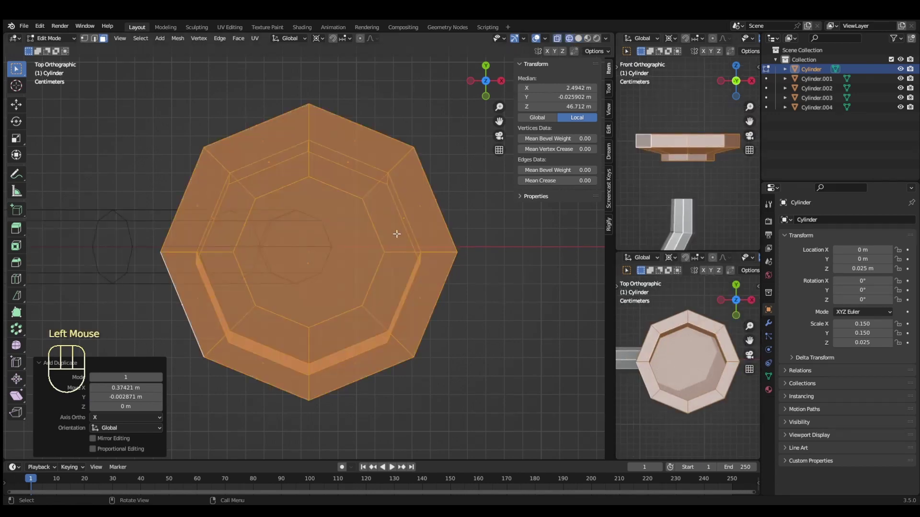
key("g")
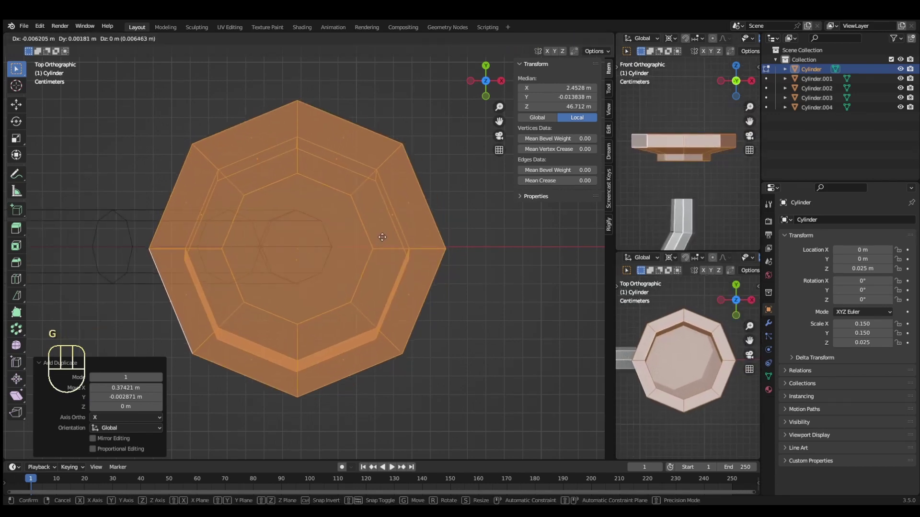
left_click(383, 235)
key("g")
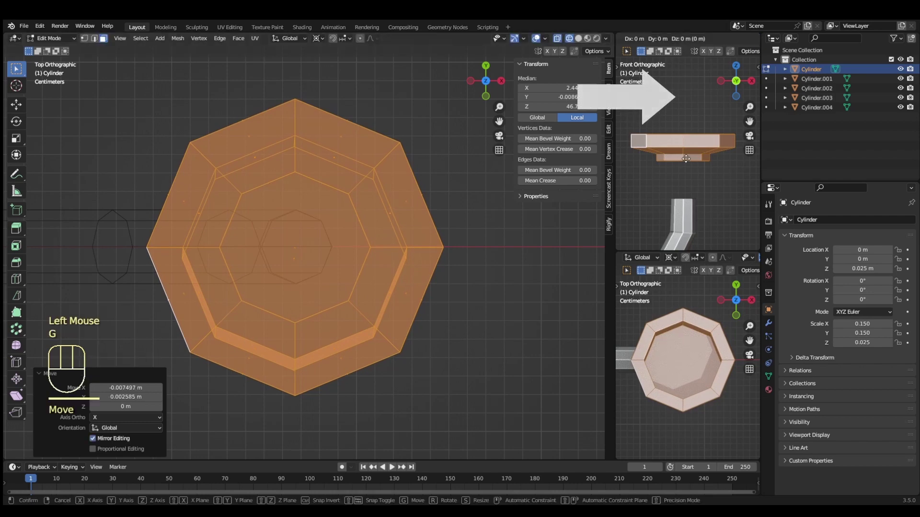
left_click(465, 320)
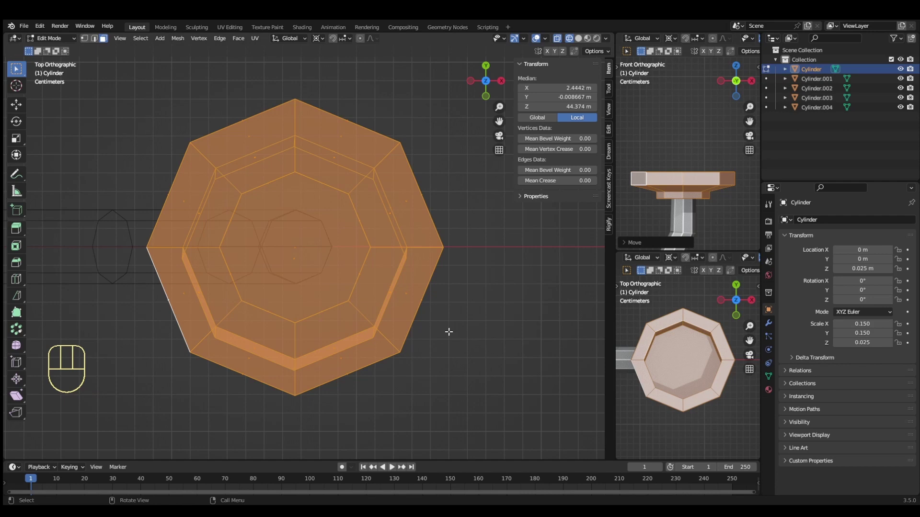
key("Tab")
key("Tab")
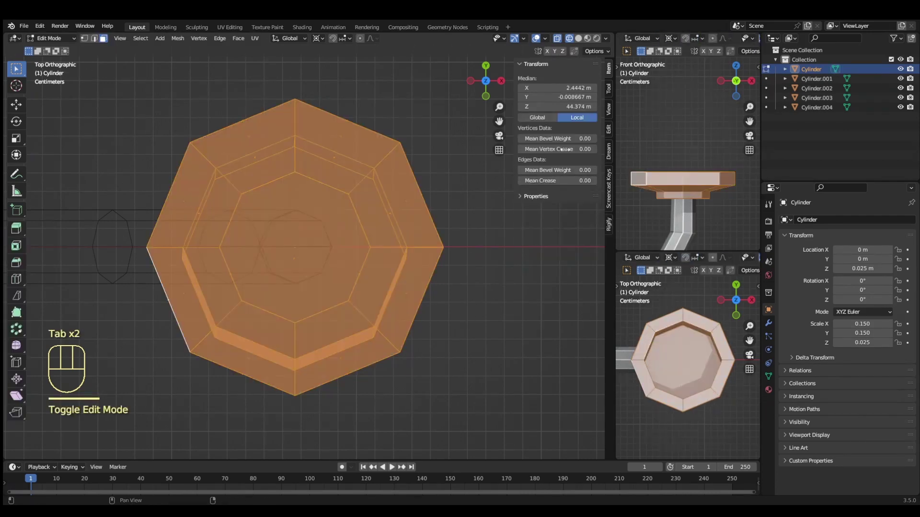
left_click(570, 40)
left_click(577, 41)
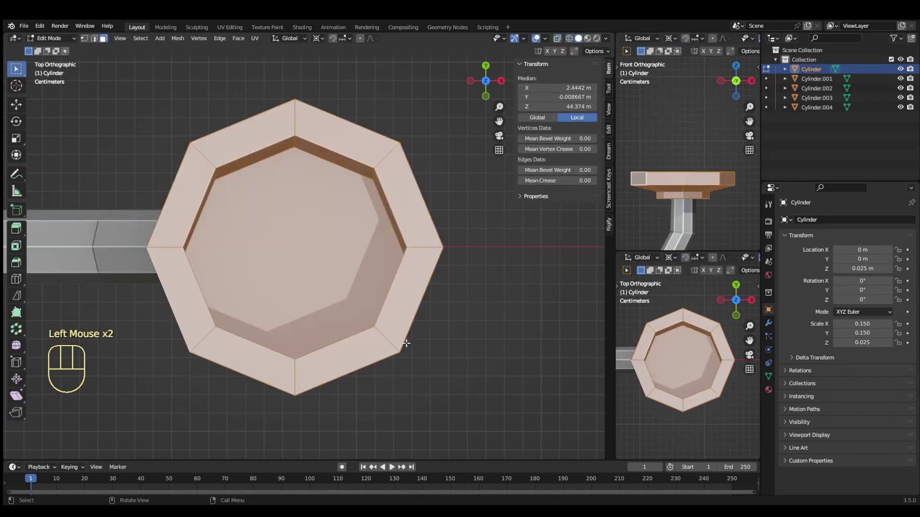
- Duplicate the arm-tip cap rotated 90° around the post, and repeat the duplication twice to cap the remaining arms
scroll(407, 343, "down", 4)
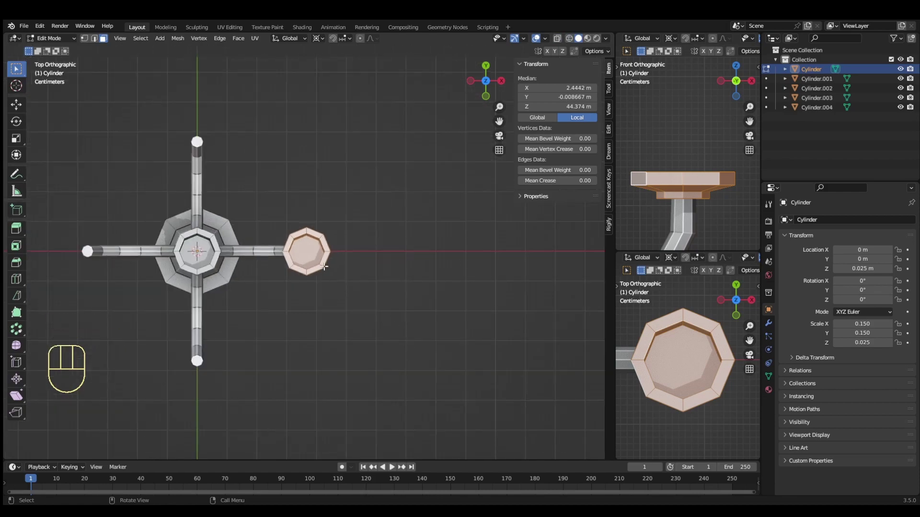
key("r")
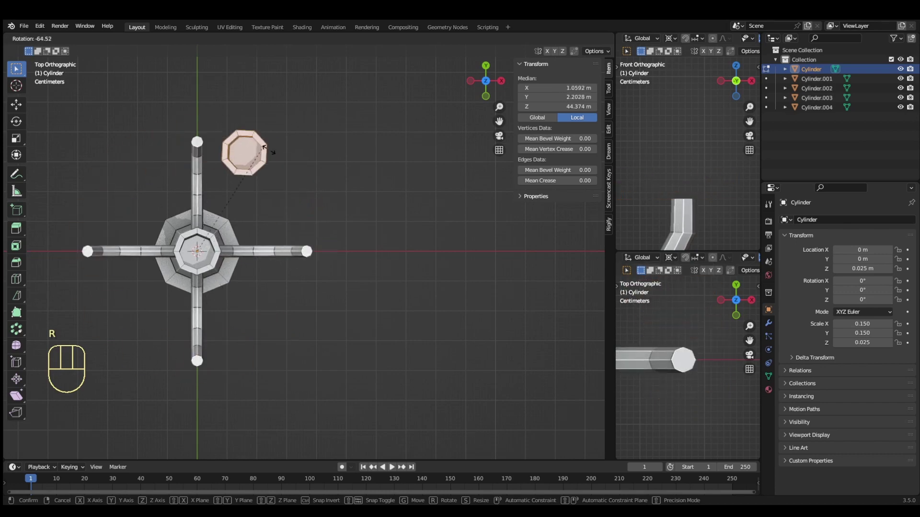
right_click(269, 152)
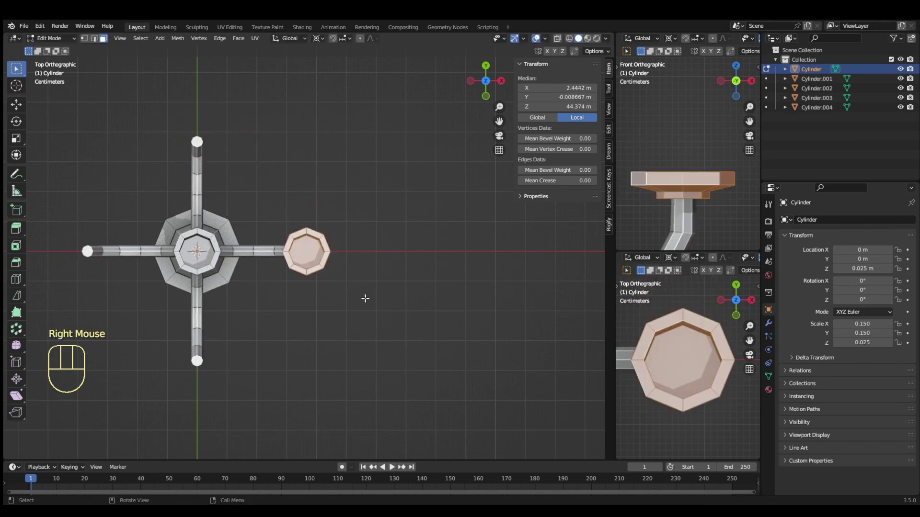
key("shift+d")
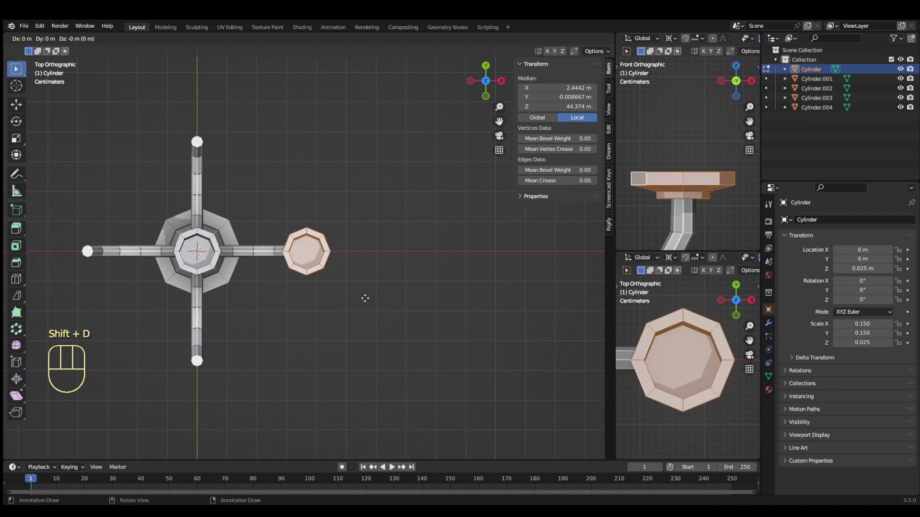
key("r")
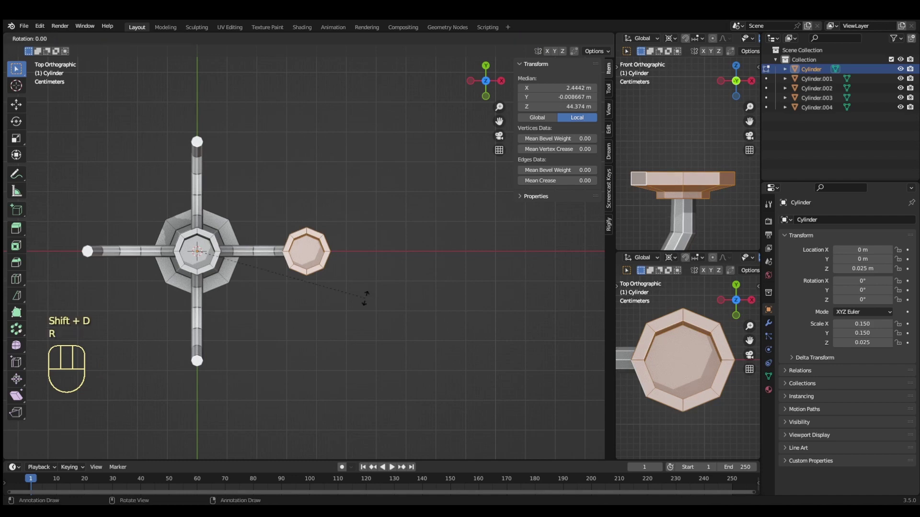
key("KP_9")
key("KP_0")
key("KP_Enter")
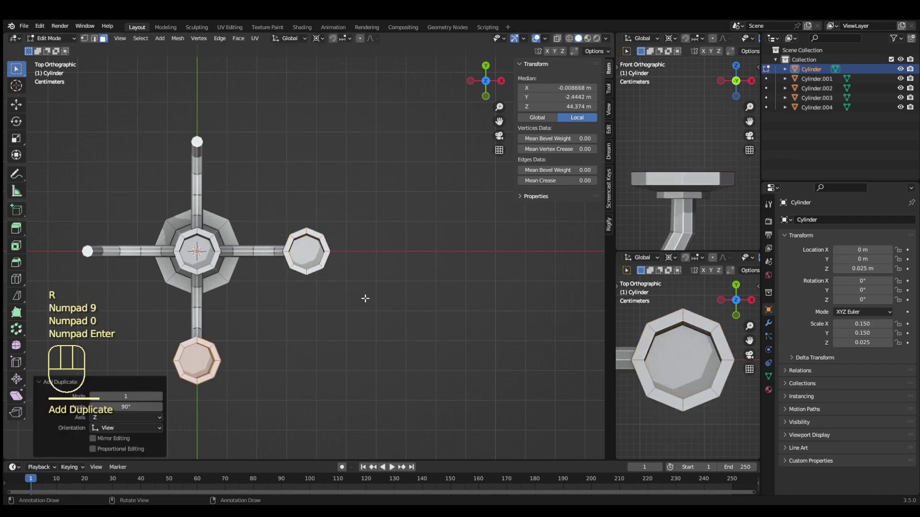
key("shift+r")
key("shift+r")
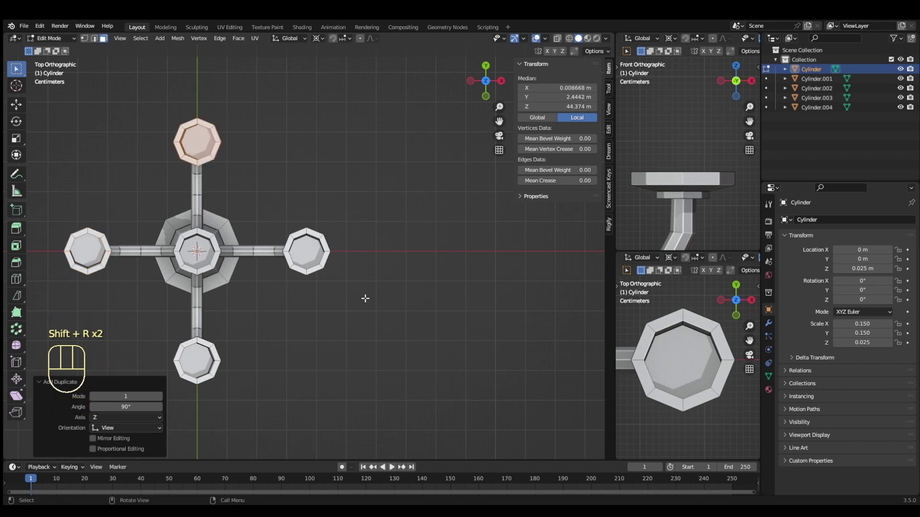
- Select all the post and arm objects and join them into a single object
middle_click_drag(343, 346, 326, 258)
scroll(322, 340, "down", 2)
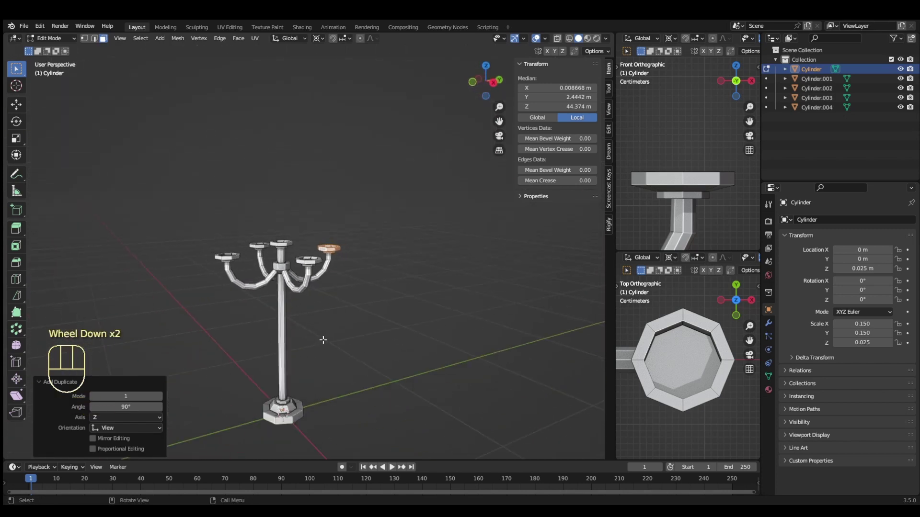
key("Tab")
key("a")
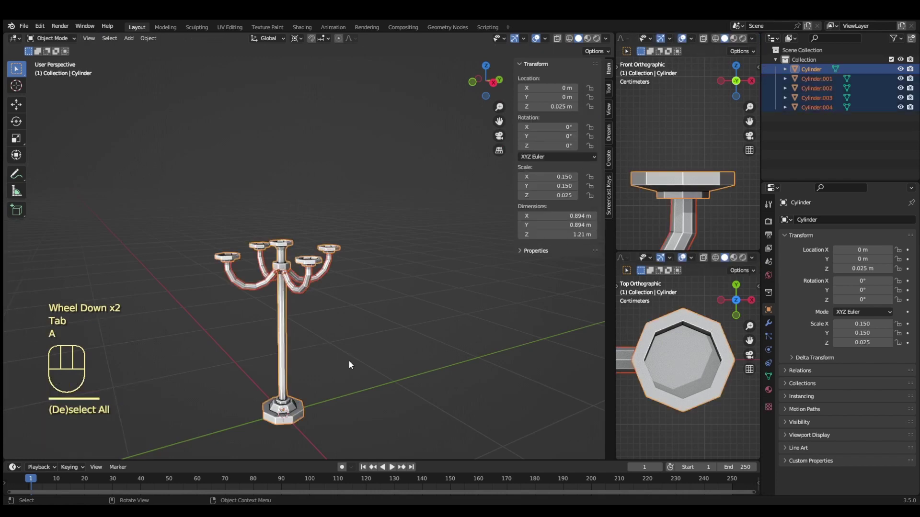
right_click(285, 267)
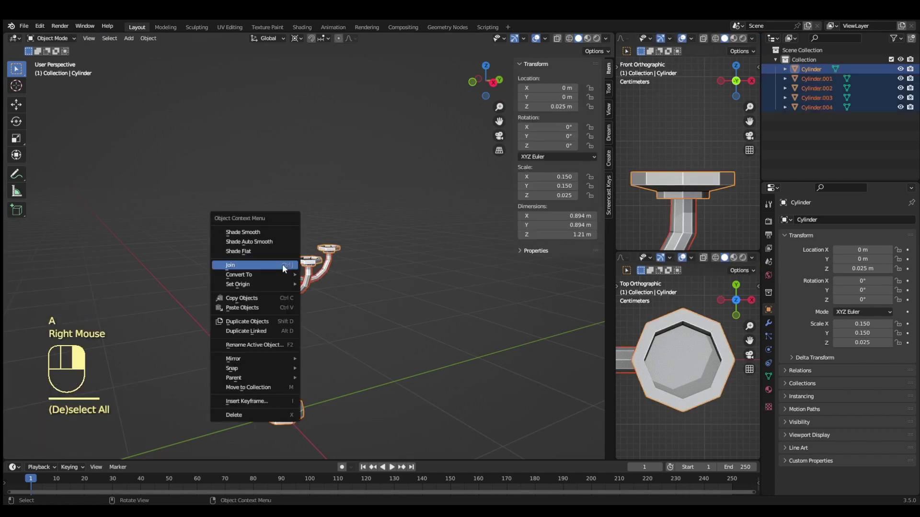
left_click(282, 263)
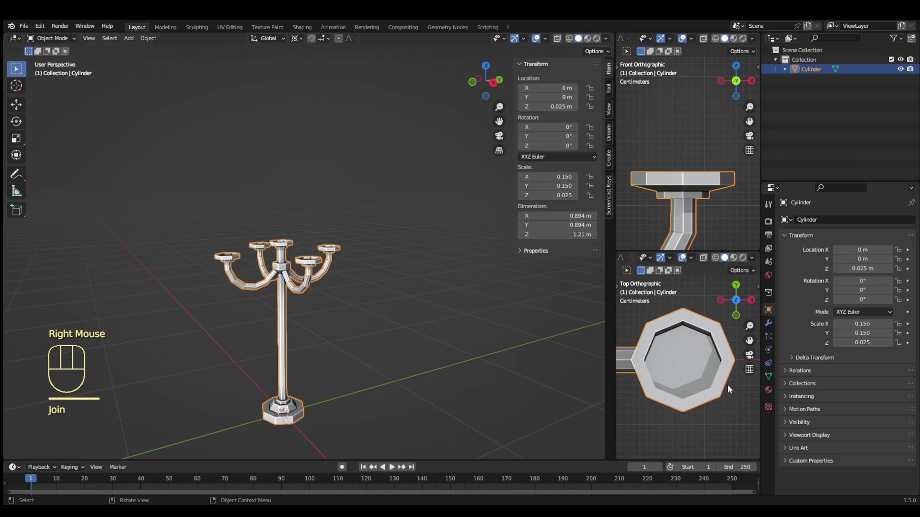
- Add a new material to the joined candelabra and name it Candelabro.piso
left_click(768, 390)
left_click(815, 260)
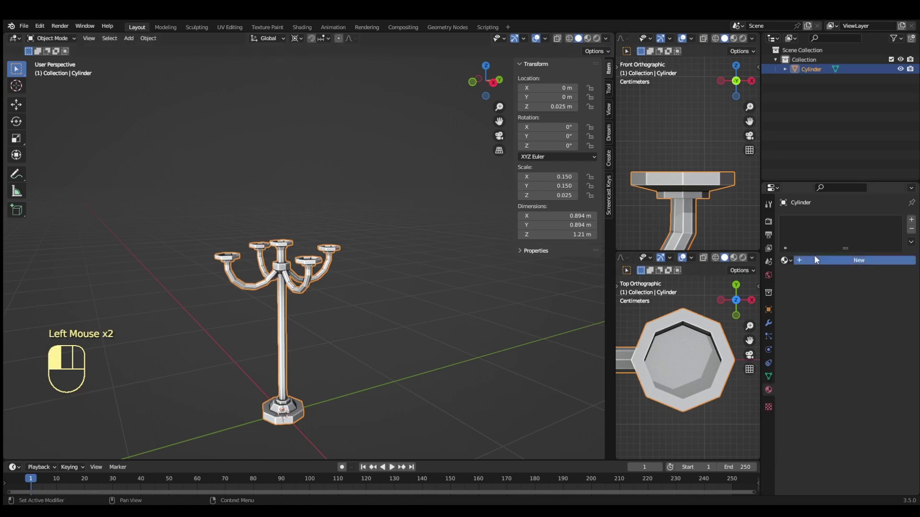
left_click(831, 258)
type("Cand")
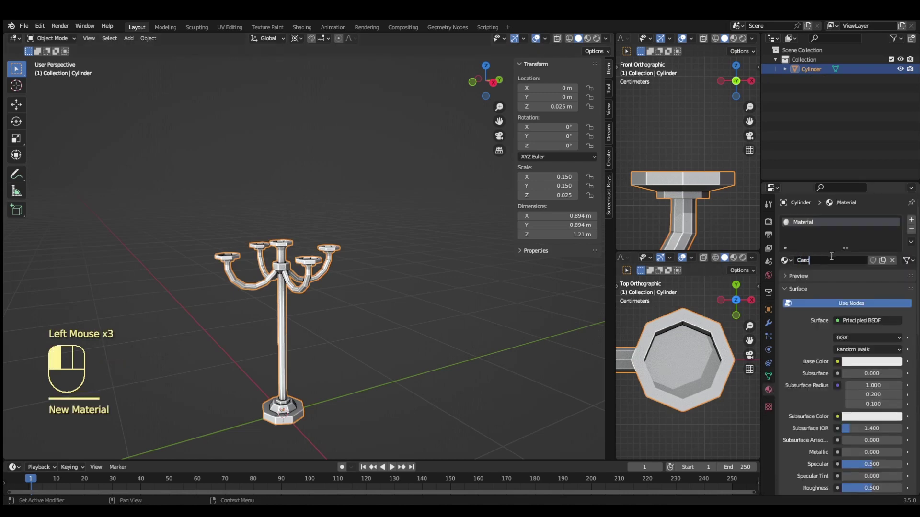
type("elabro.piso")
key("Return")
- Set the material's base color to black, Metallic to 0.030 and Roughness to 0.600
left_click(872, 362)
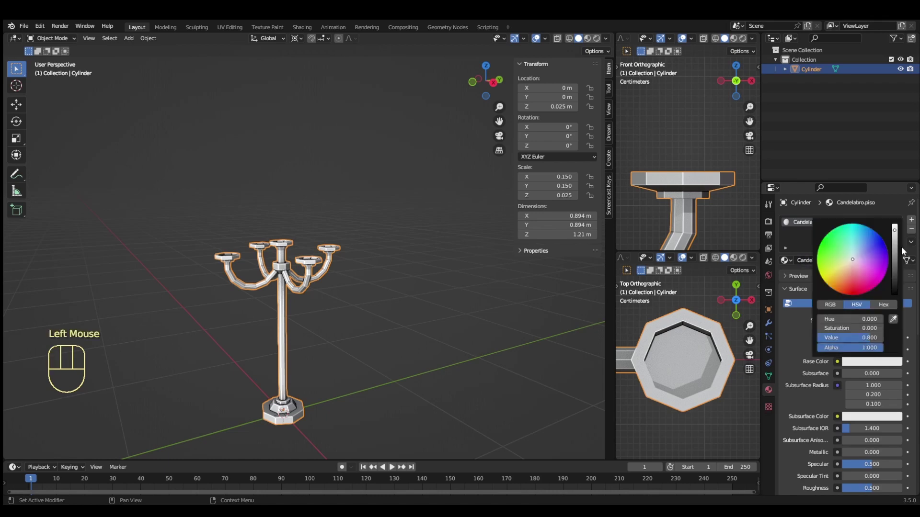
left_click_drag(896, 235, 897, 294)
left_click(865, 452)
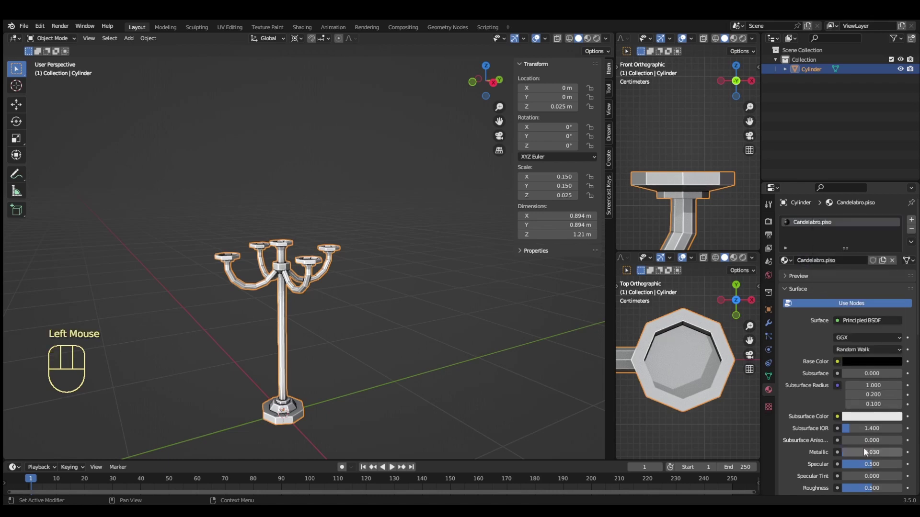
scroll(868, 441, "down", 2)
left_click_drag(875, 433, 883, 433)
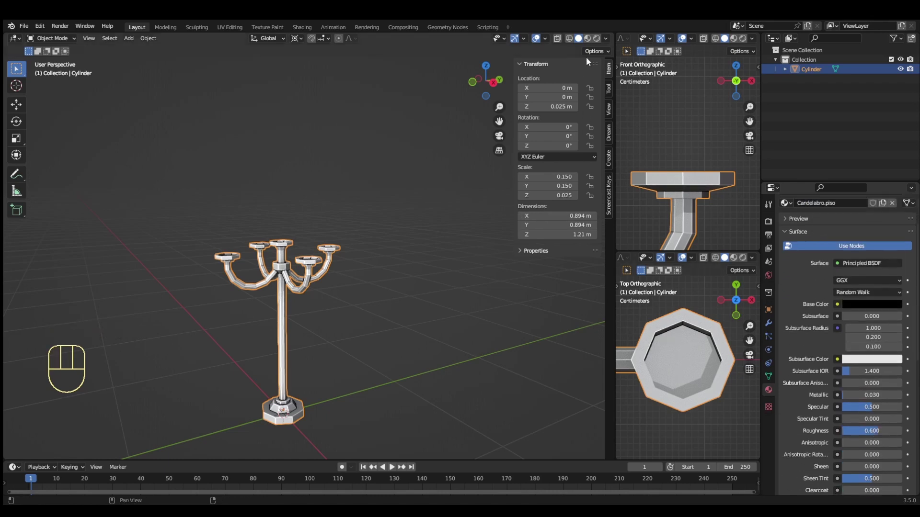
- Switch the main viewport to Material Preview shading and frame the candelabra to check its black material
left_click(587, 38)
mouse_move(345, 297)
middle_mouse_down()
mouse_move(360, 289)
mouse_move(214, 331)
mouse_move(300, 292)
mouse_move(547, 274)
middle_mouse_up()
key("KP_Decimal")
right_click(314, 175)
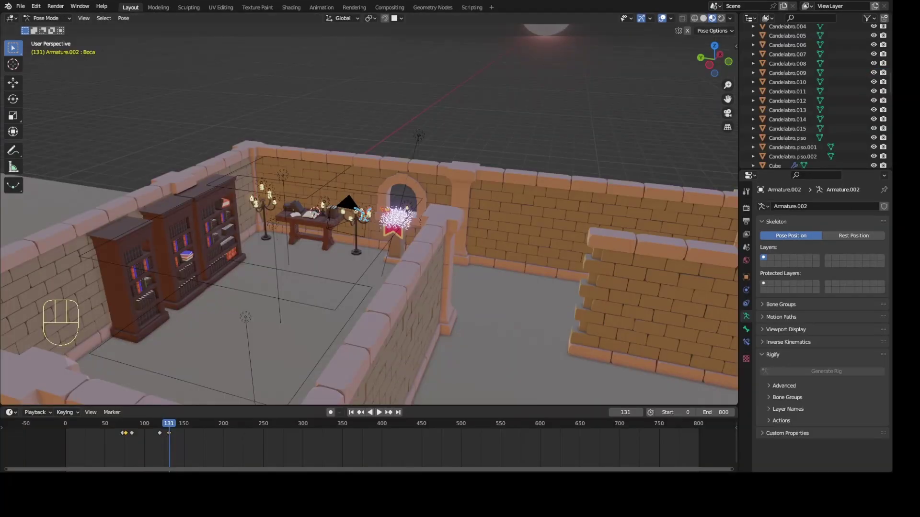
- Hide the viewport gizmos and overlays, and examine the candelabras placed around the desk and lectern in the stone room scene
left_click(640, 19)
scroll(323, 342, "up", 3)
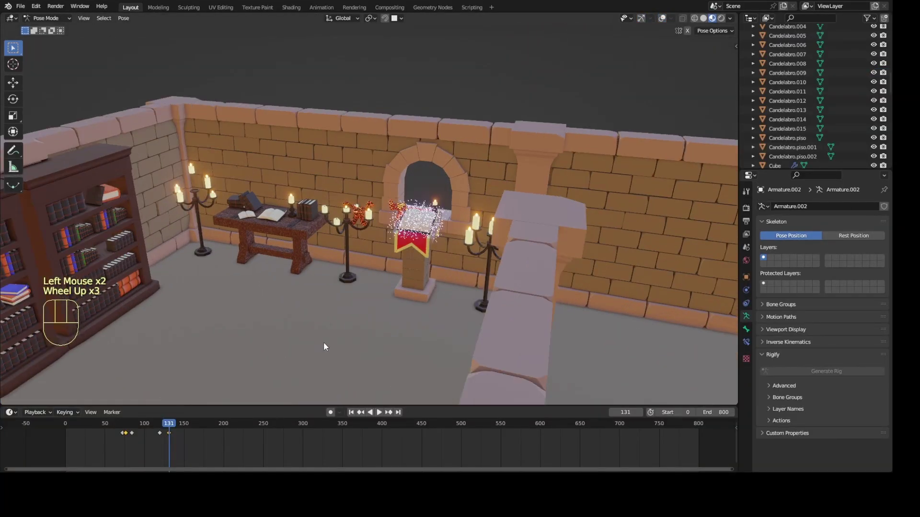
mouse_move(324, 342)
middle_mouse_down()
mouse_move(343, 332)
mouse_move(317, 320)
mouse_move(329, 288)
mouse_move(368, 294)
mouse_move(371, 279)
mouse_move(350, 283)
mouse_move(405, 301)
mouse_move(374, 291)
mouse_move(384, 315)
mouse_move(526, 339)
middle_mouse_up()
scroll(350, 330, "up", 2)
scroll(317, 320, "up", 6)
scroll(371, 279, "down", 2)
scroll(350, 283, "down", 2)
scroll(374, 292, "up", 1)
- Switch the stone room scene to Rendered shading and examine the lit candles and candelabras up close
left_click(721, 17)
scroll(423, 299, "up", 1)
scroll(384, 315, "down", 1)
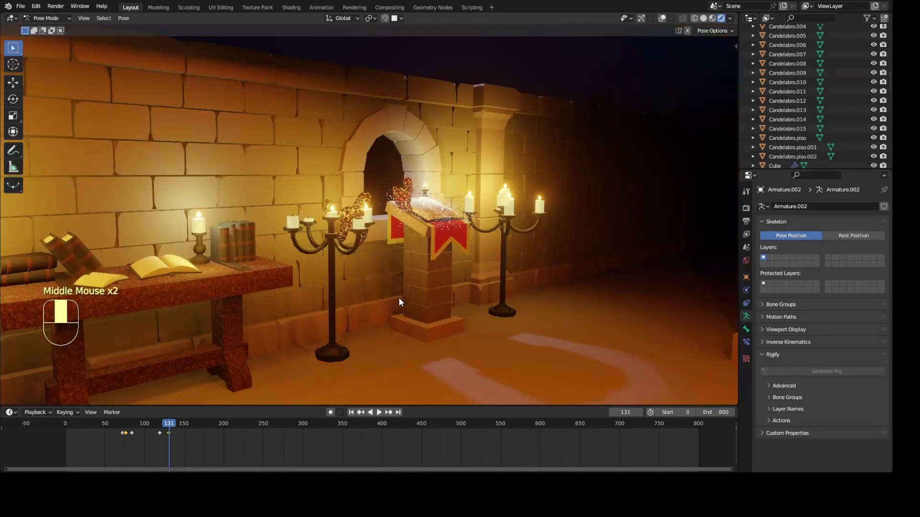
scroll(401, 296, "up", 3)
scroll(401, 292, "up", 1)
scroll(433, 292, "up", 2)
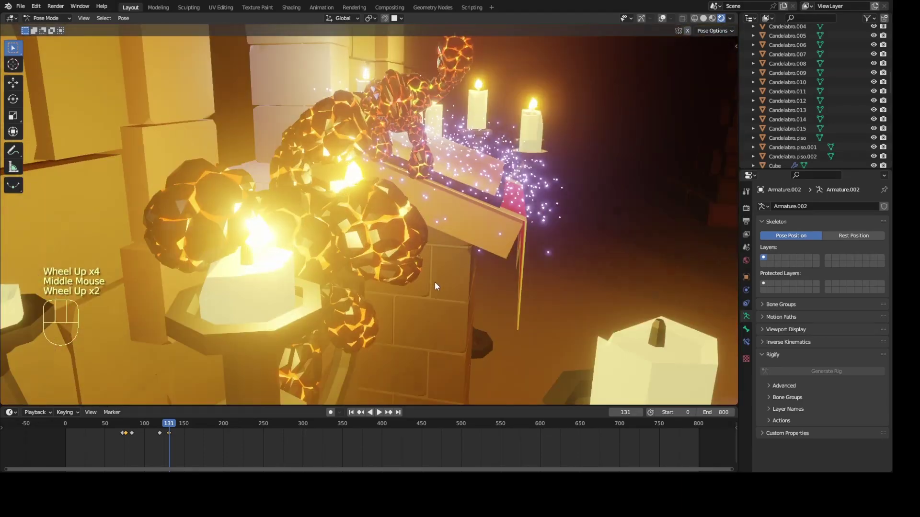